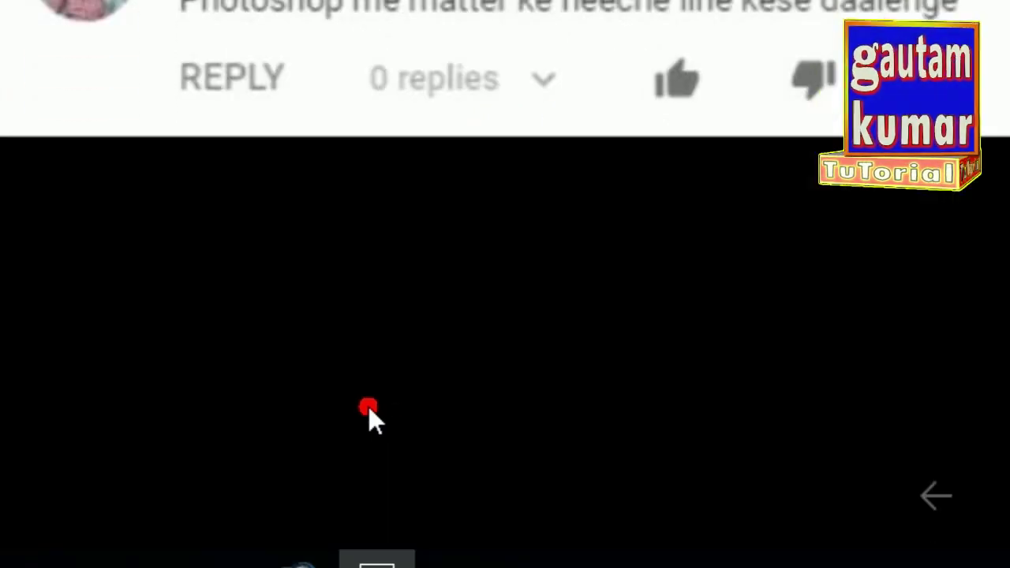
# Switch from the browser to the empty Adobe Photoshop workspace
pyautogui.click(306, 539)
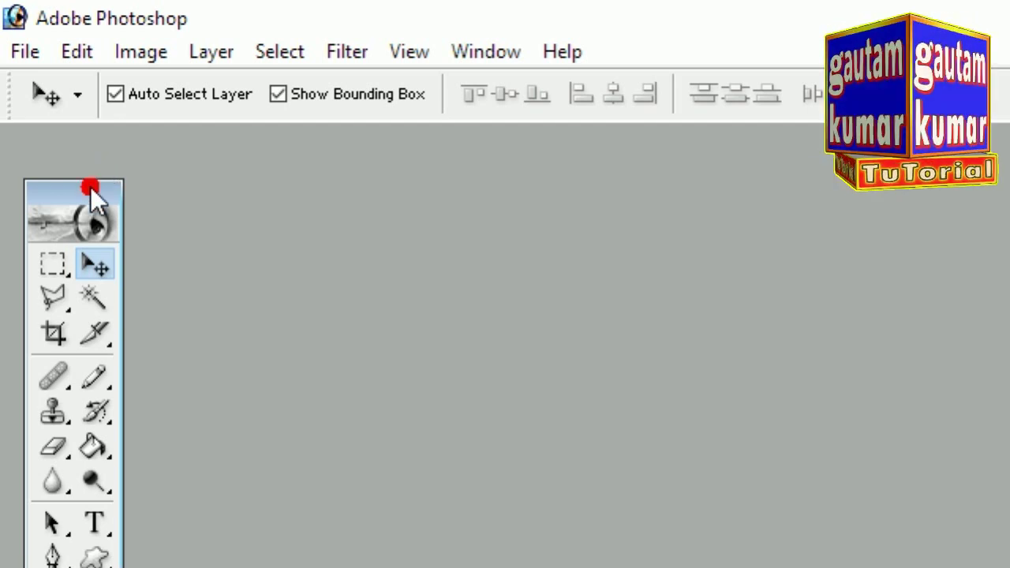
# Create a new white 4 x 6 inch, 300 pixels/inch RGB document from the preset
pyautogui.click(32, 59)
pyautogui.click(55, 93)
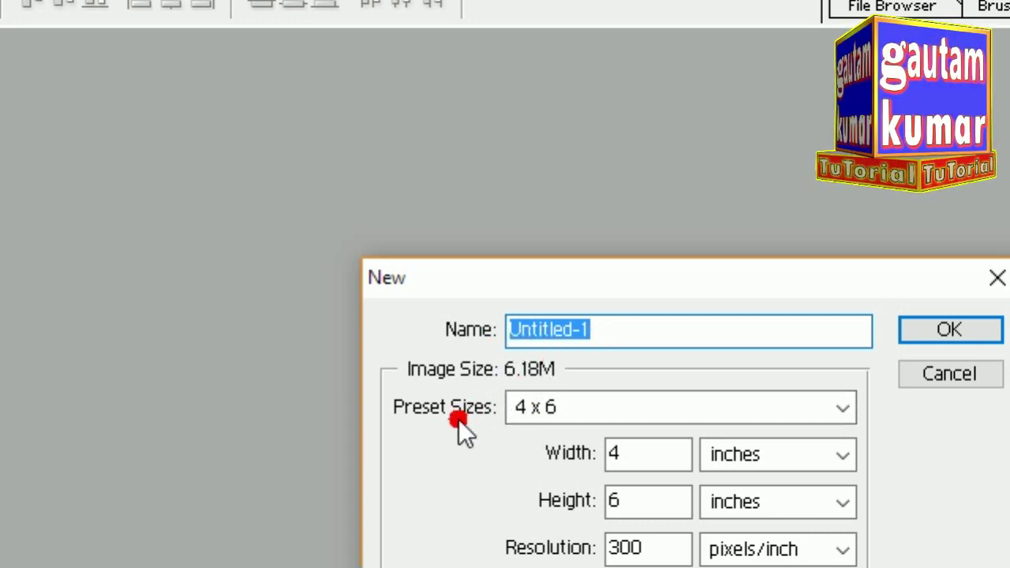
pyautogui.click(536, 408)
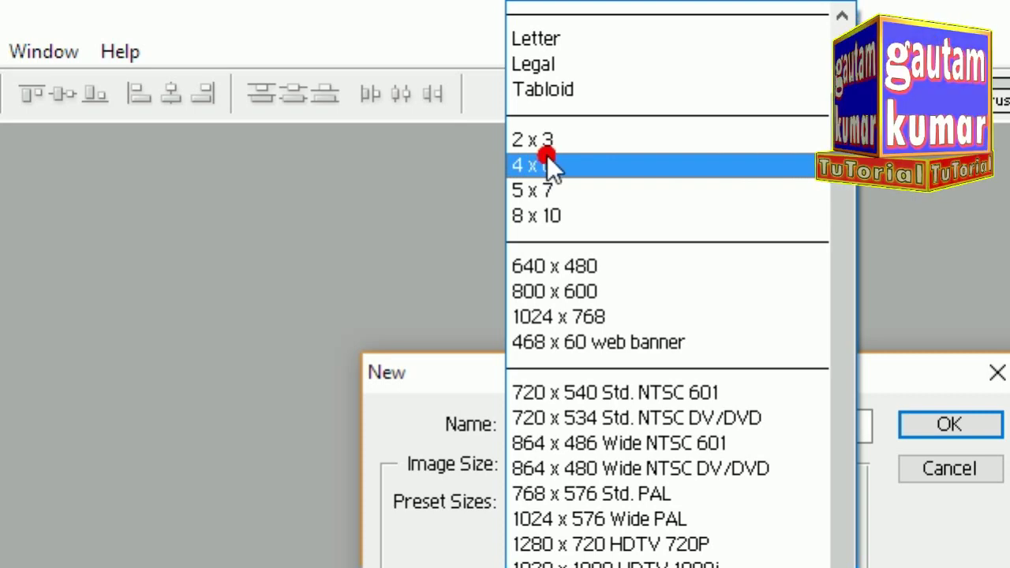
pyautogui.click(567, 168)
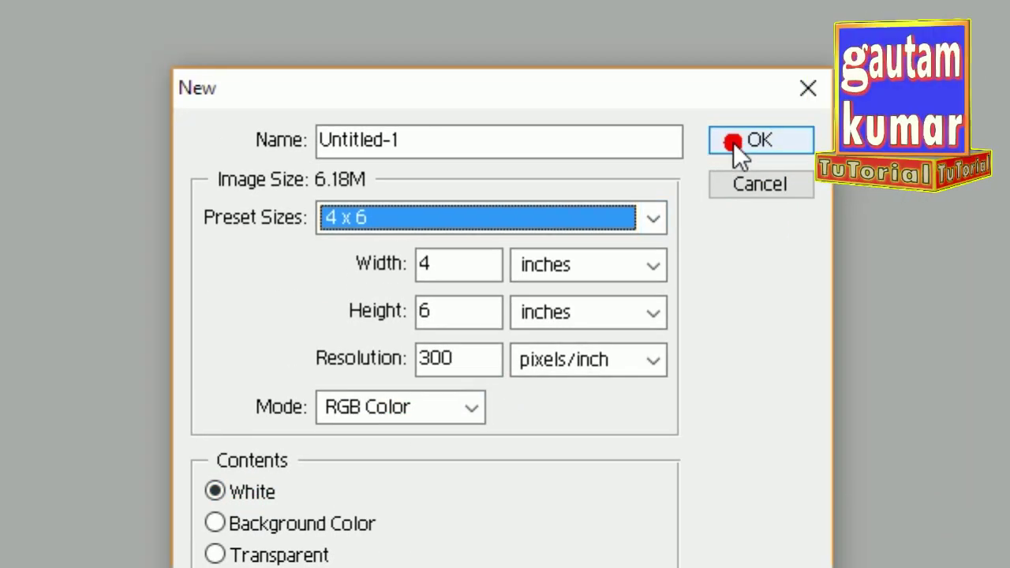
pyautogui.click(733, 144)
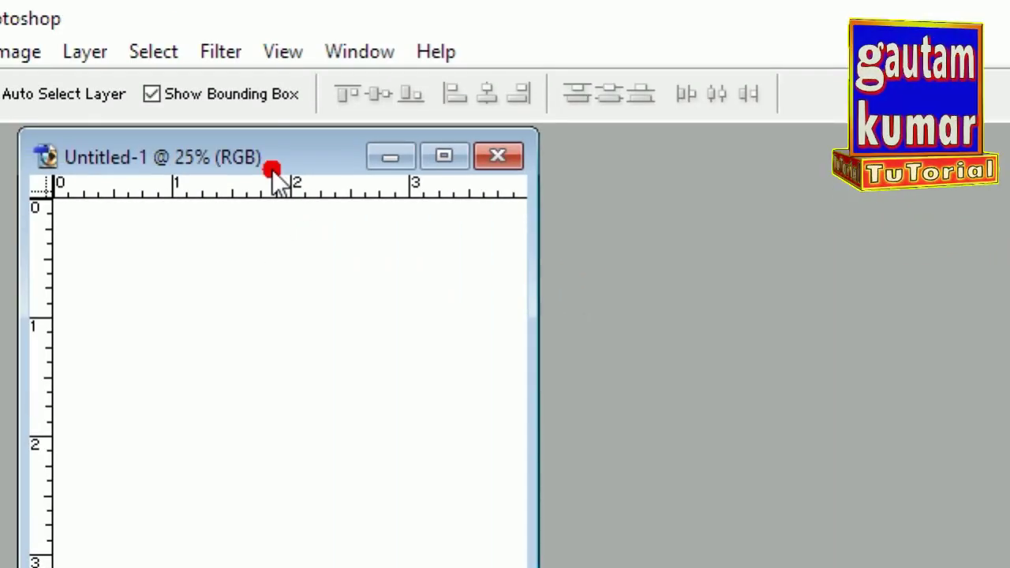
# Move the document window right and start 30 pt Arial Black text near the page top
pyautogui.click(272, 168)
pyautogui.moveTo(272, 168); pyautogui.dragTo(615, 180)
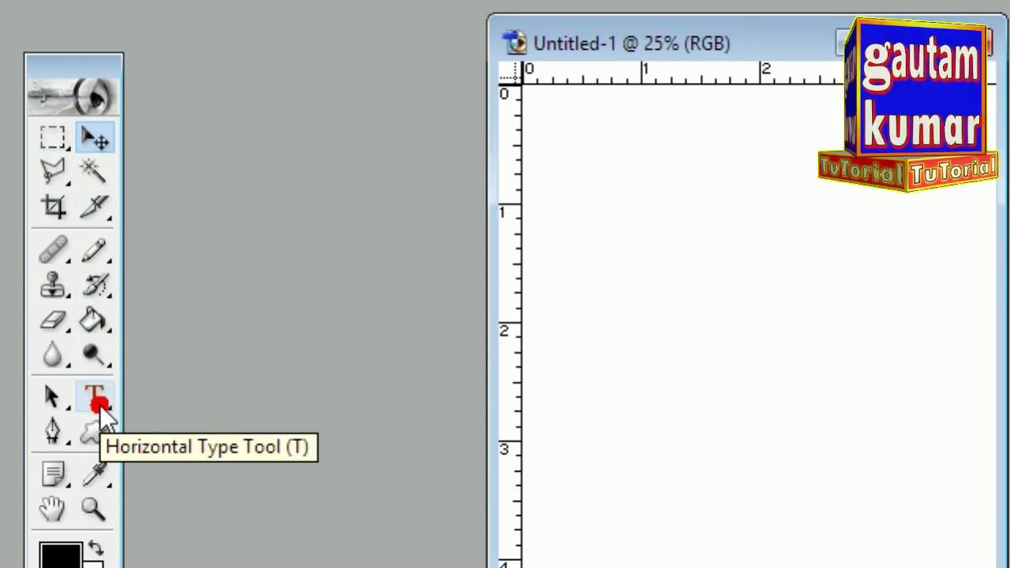
pyautogui.click(98, 400)
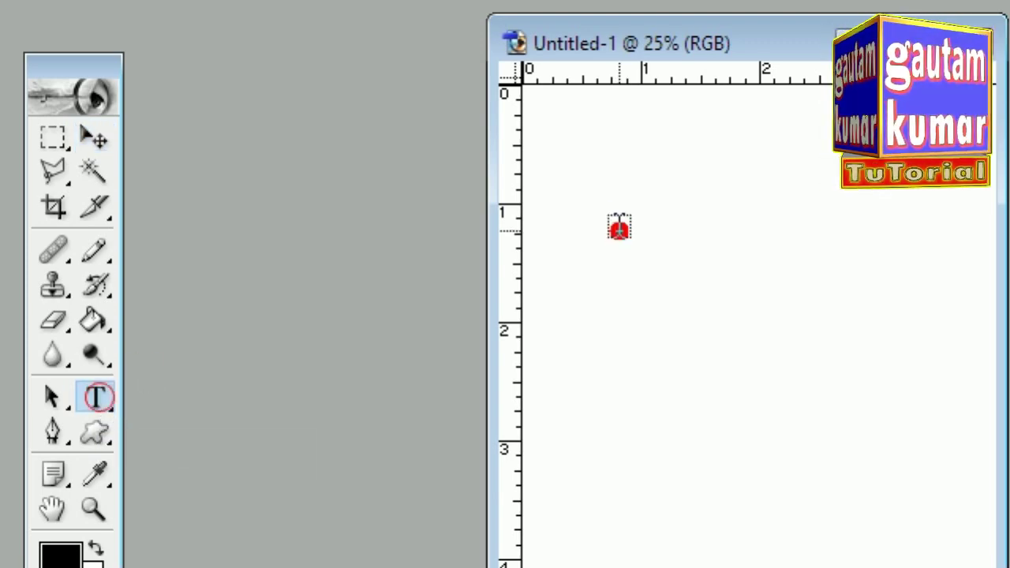
pyautogui.click(585, 179)
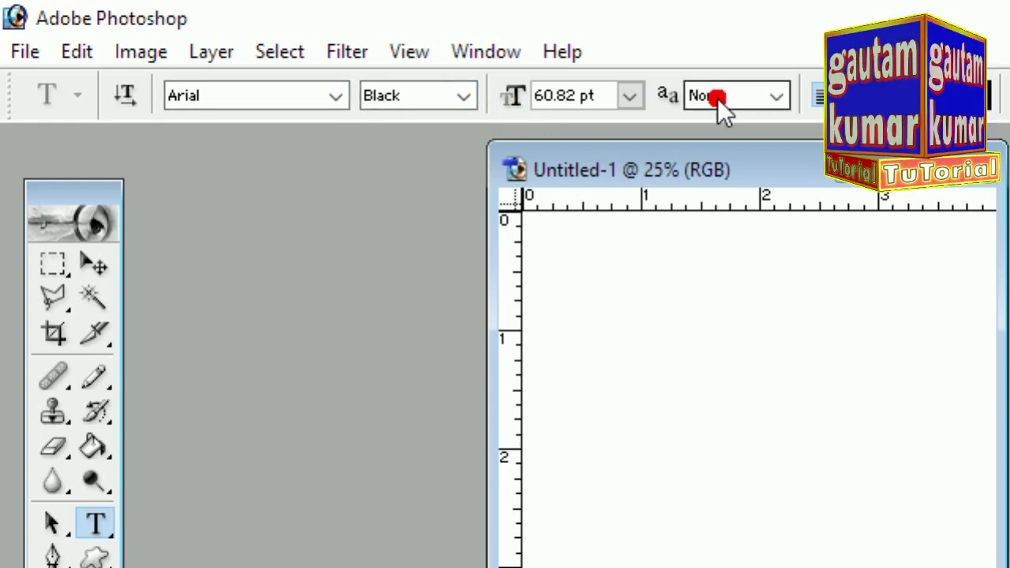
pyautogui.click(629, 96)
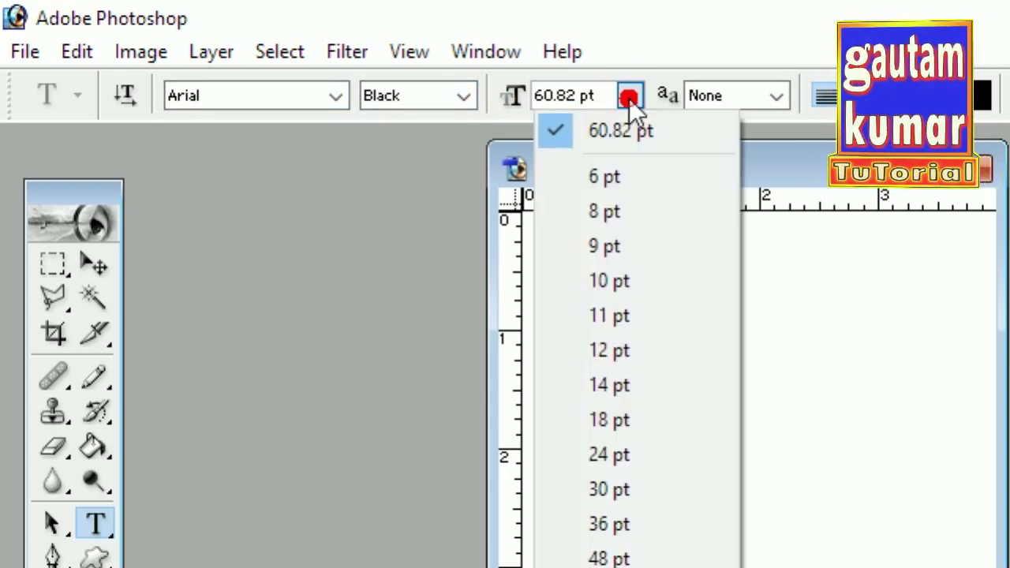
pyautogui.click(610, 456)
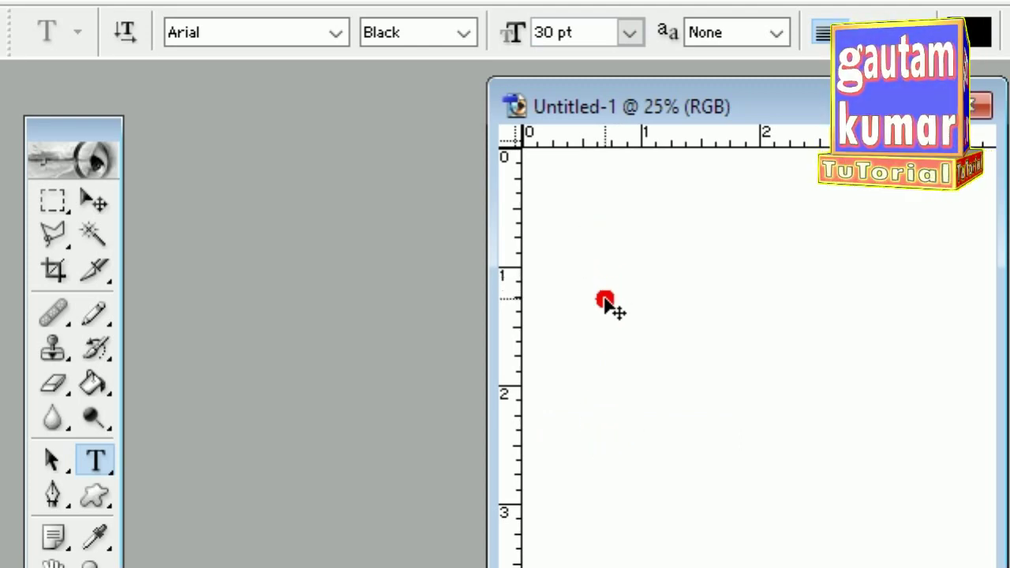
# Type 'gautam', nudge it into place near the top, and colour it red
pyautogui.write('g')
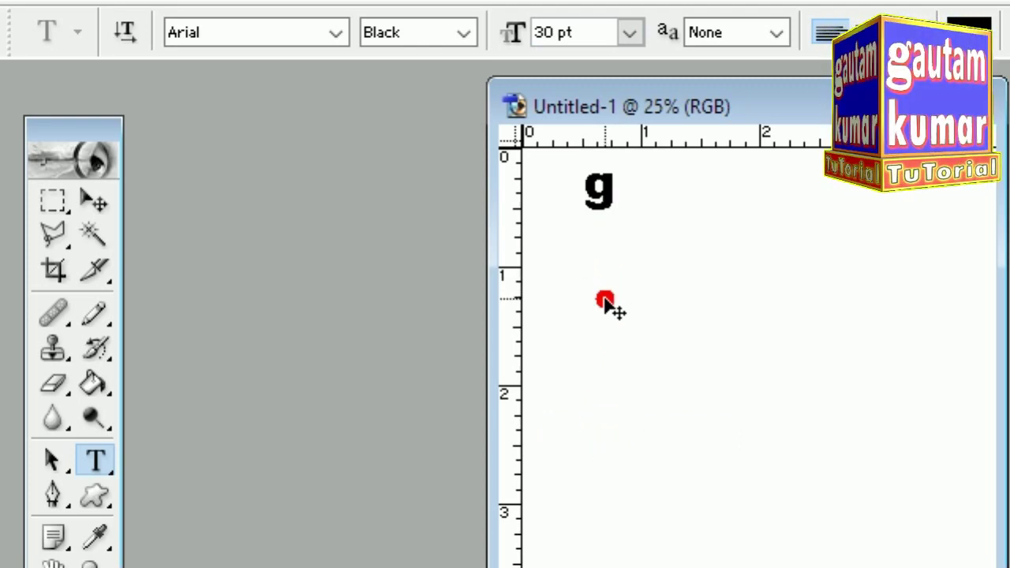
pyautogui.write('autam')
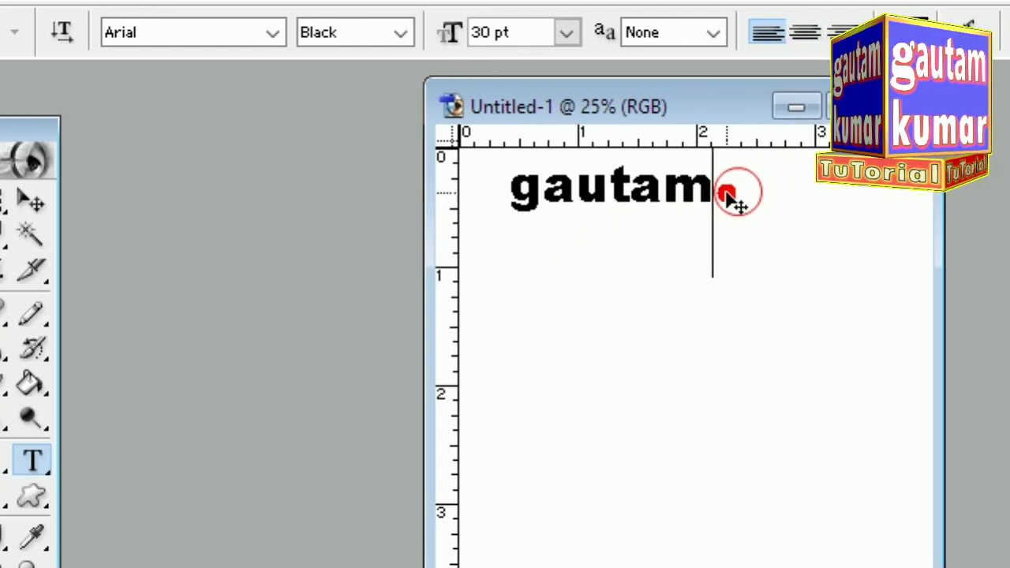
pyautogui.moveTo(727, 195)
pyautogui.mouseDown()
pyautogui.moveTo(735, 223)
pyautogui.moveTo(525, 228)
pyautogui.mouseUp()
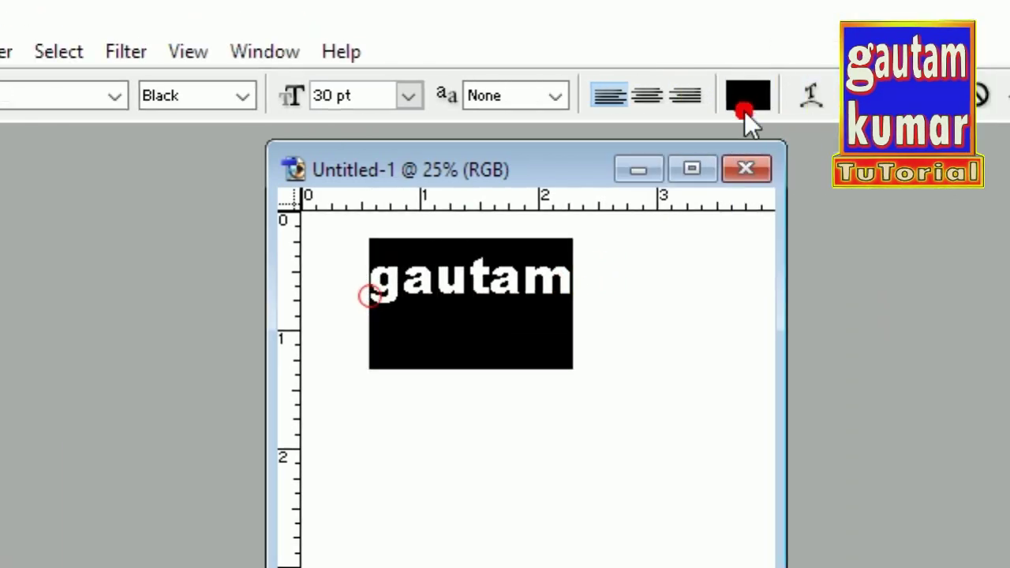
pyautogui.click(744, 94)
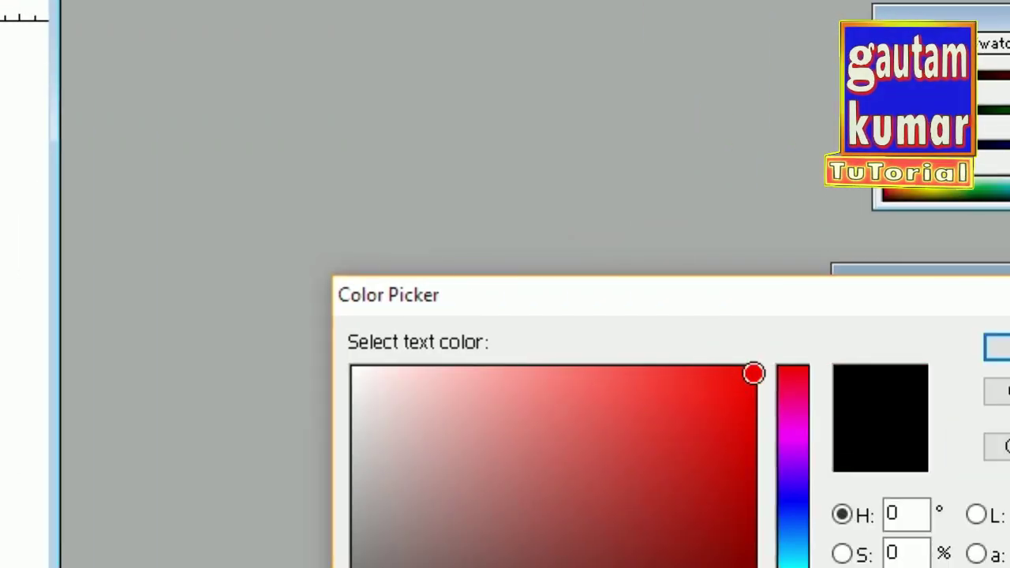
pyautogui.click(545, 376)
pyautogui.click(827, 352)
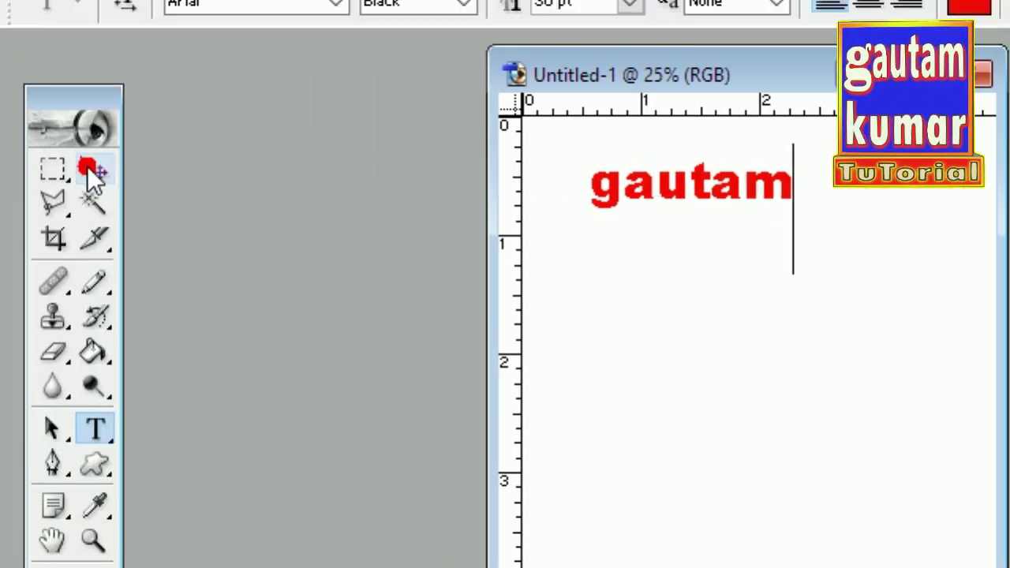
pyautogui.click(91, 173)
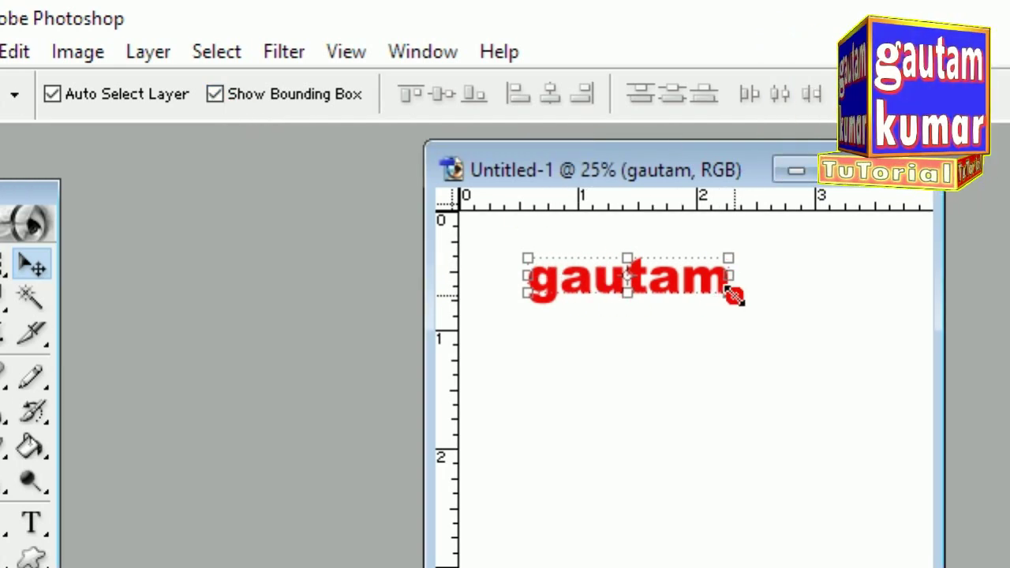
# Scale the gautam text to 154.3% width and 207.9% height and apply it
pyautogui.moveTo(732, 293); pyautogui.dragTo(743, 331)
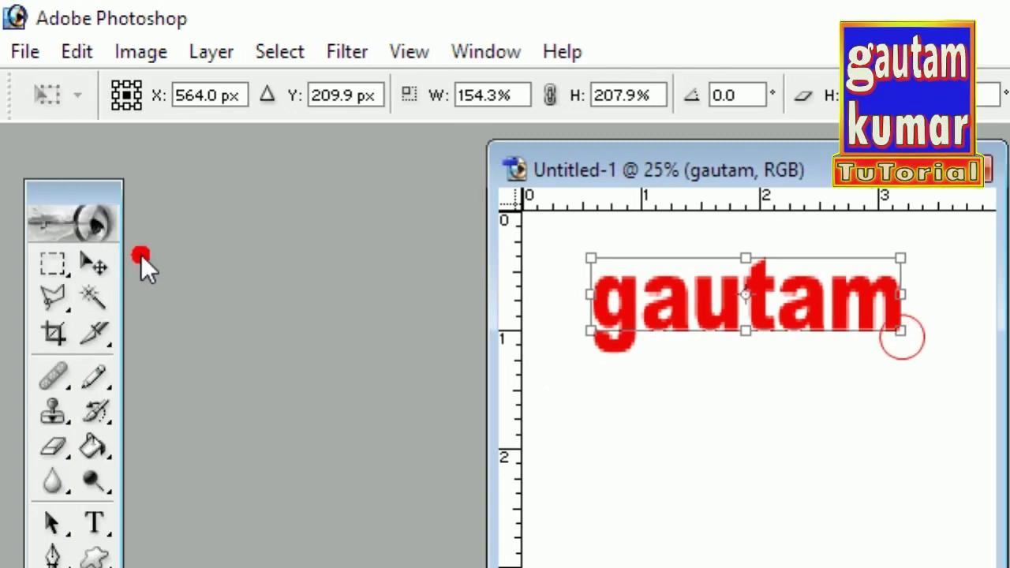
pyautogui.click(94, 263)
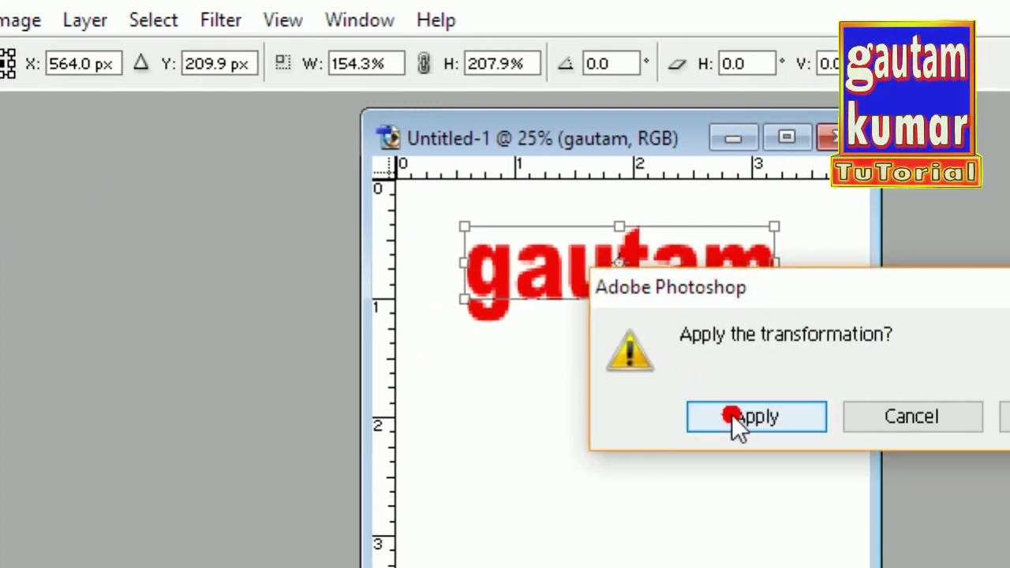
pyautogui.click(731, 414)
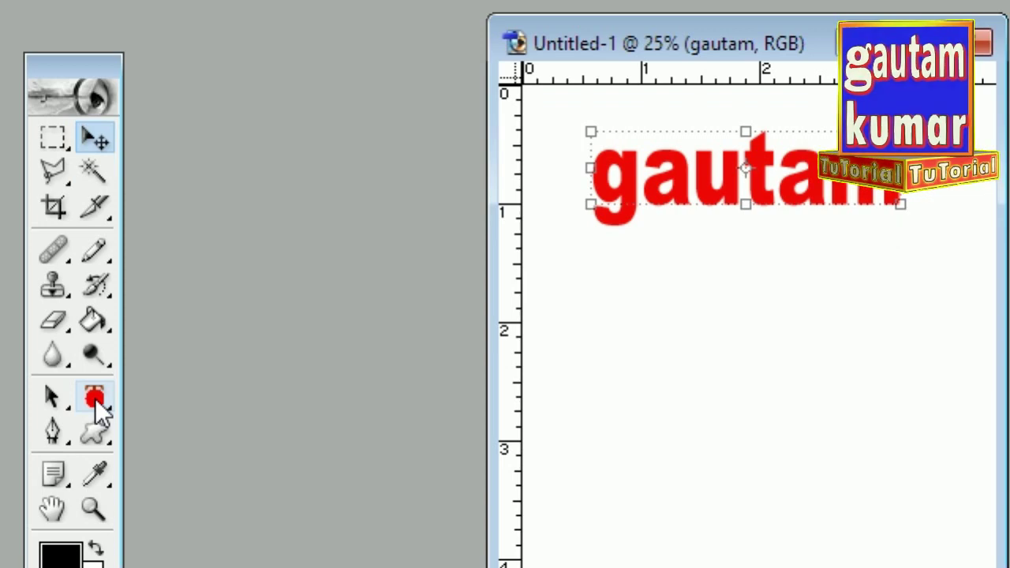
# Select all the gautam letters and bring up the Character panel beside the canvas
pyautogui.click(95, 398)
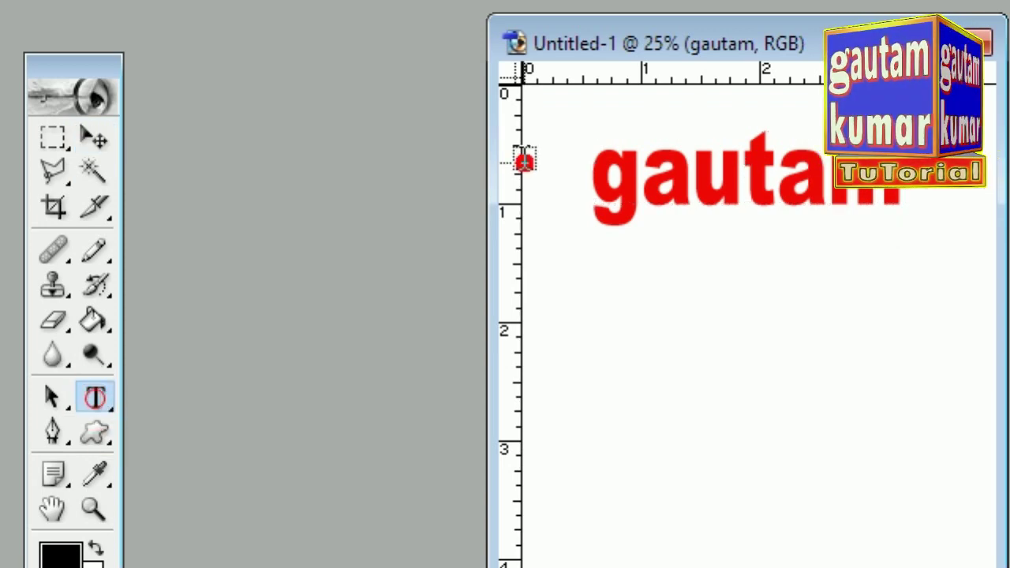
pyautogui.moveTo(720, 177); pyautogui.dragTo(416, 199)
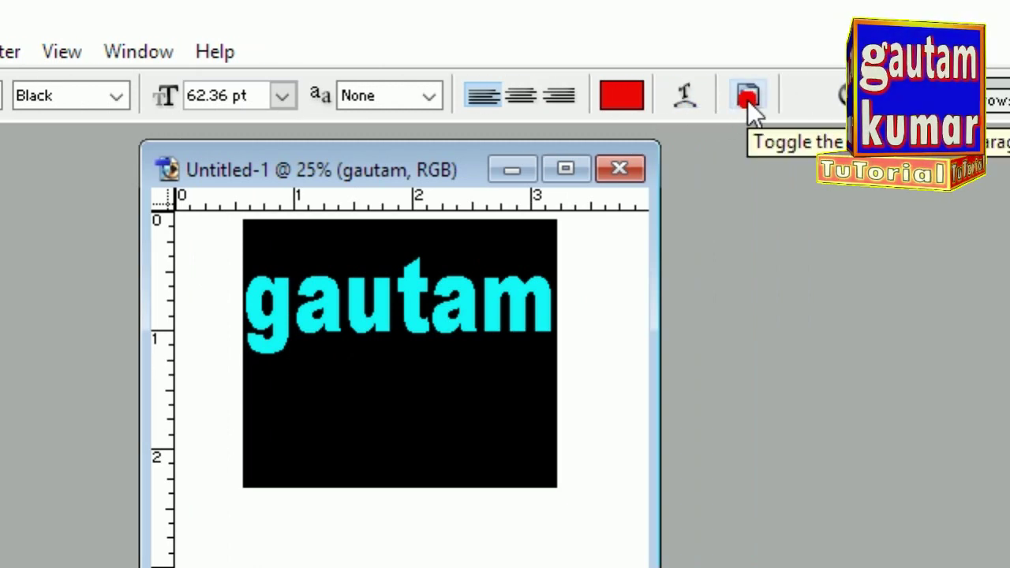
pyautogui.click(747, 98)
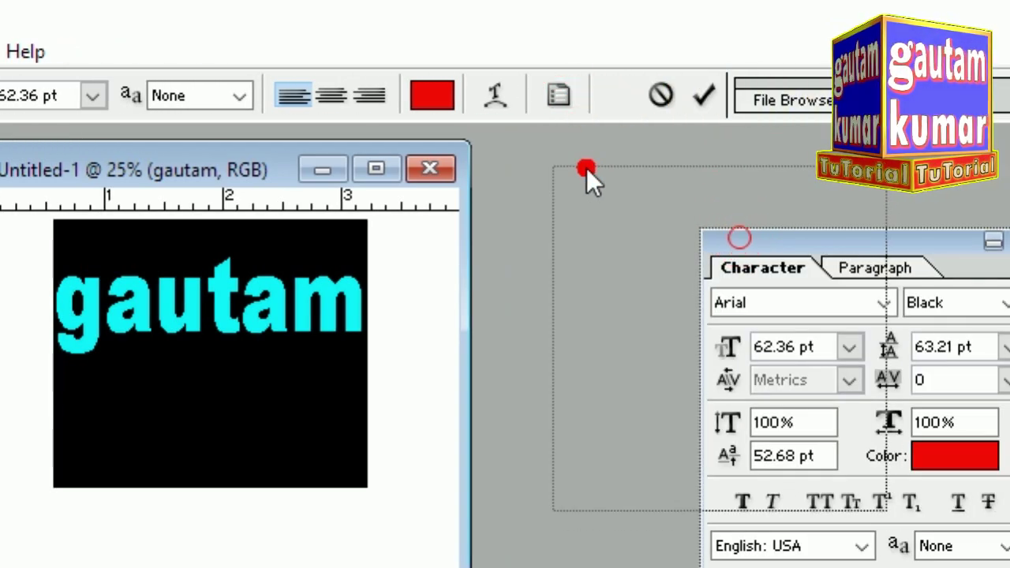
pyautogui.moveTo(738, 237); pyautogui.dragTo(585, 171)
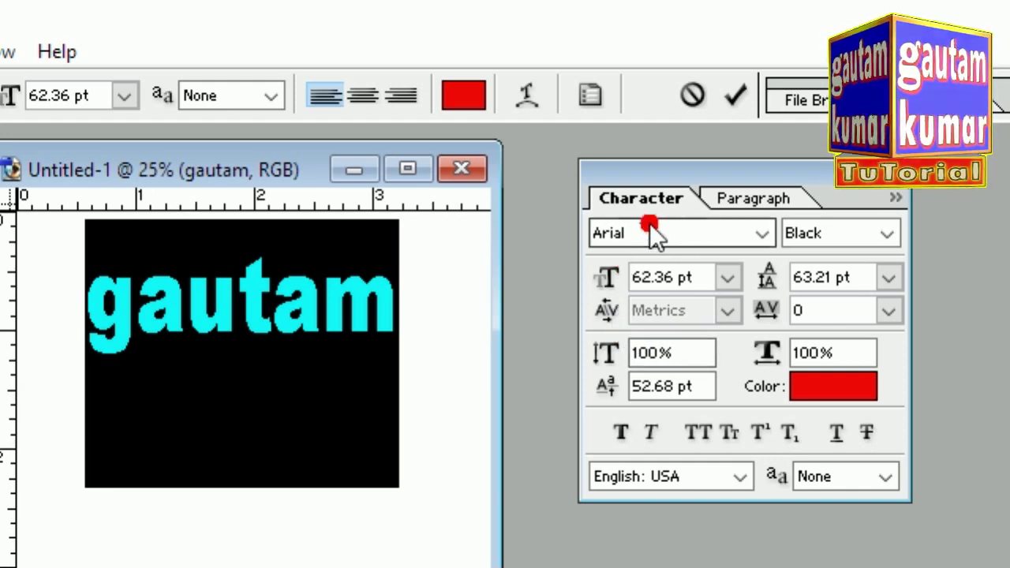
pyautogui.click(748, 199)
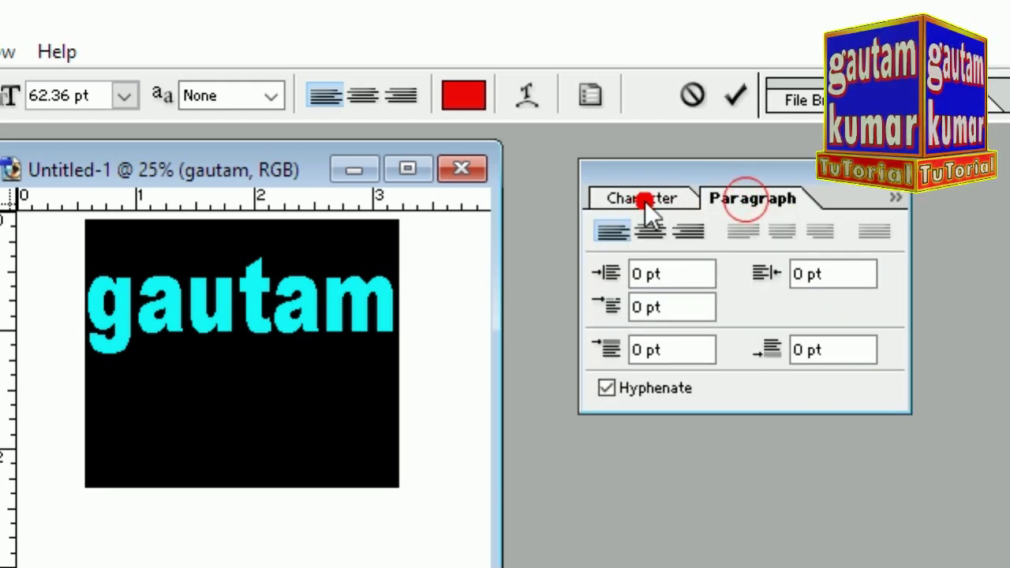
pyautogui.click(644, 201)
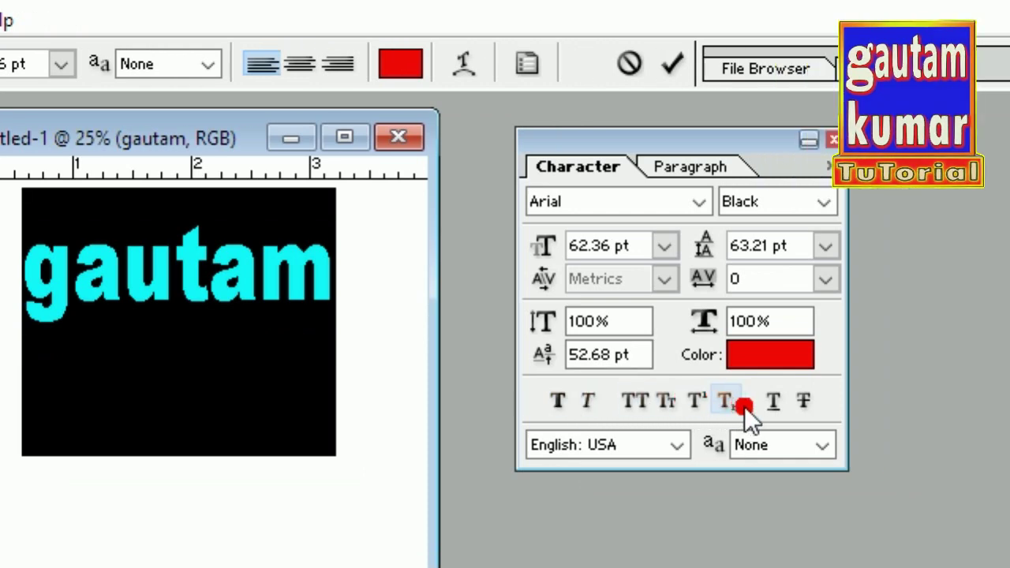
# Try an underline on gautam, remove it again, commit the text and close the panel
pyautogui.click(746, 411)
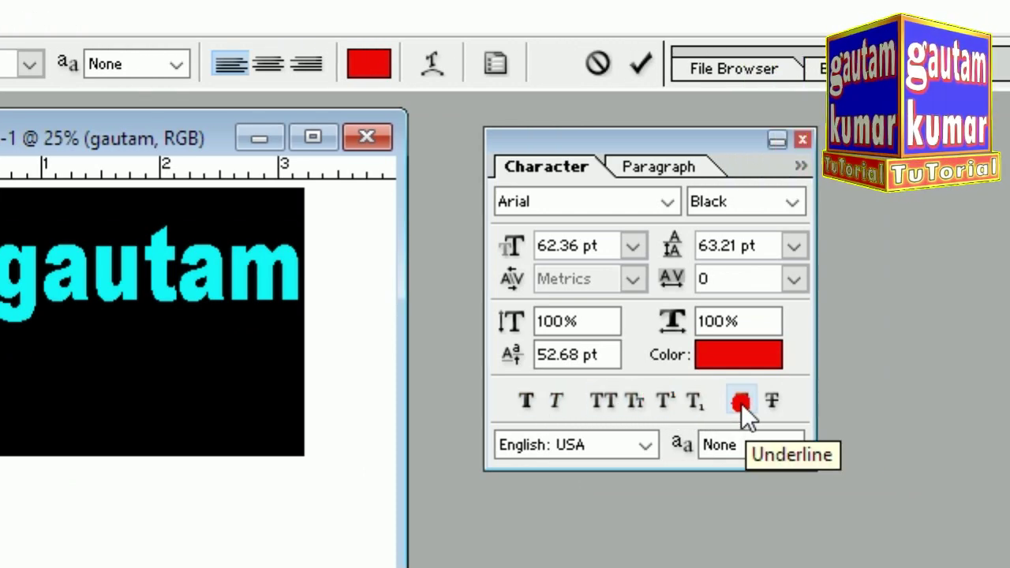
pyautogui.click(741, 403)
pyautogui.click(310, 320)
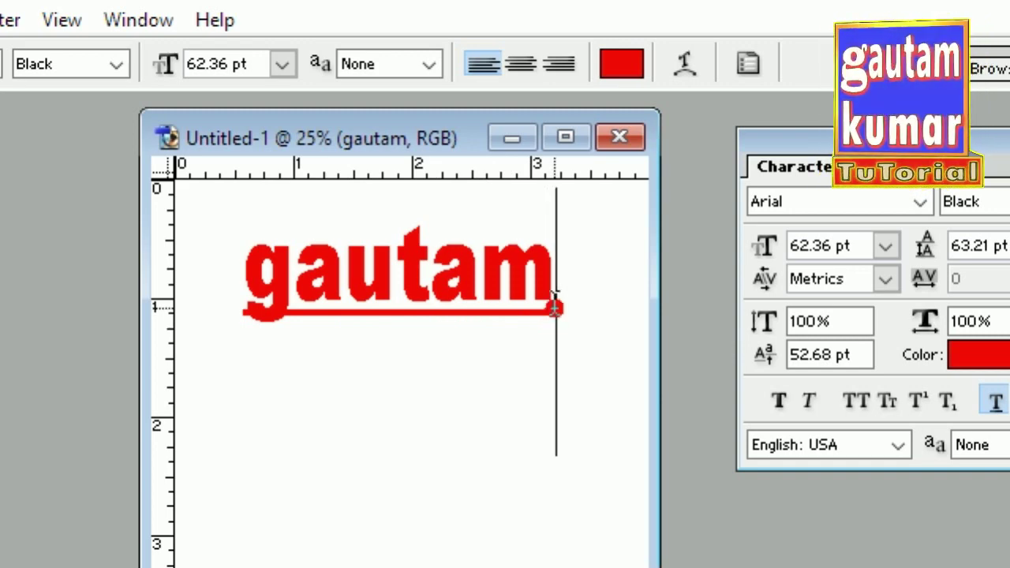
pyautogui.moveTo(568, 278); pyautogui.dragTo(244, 293)
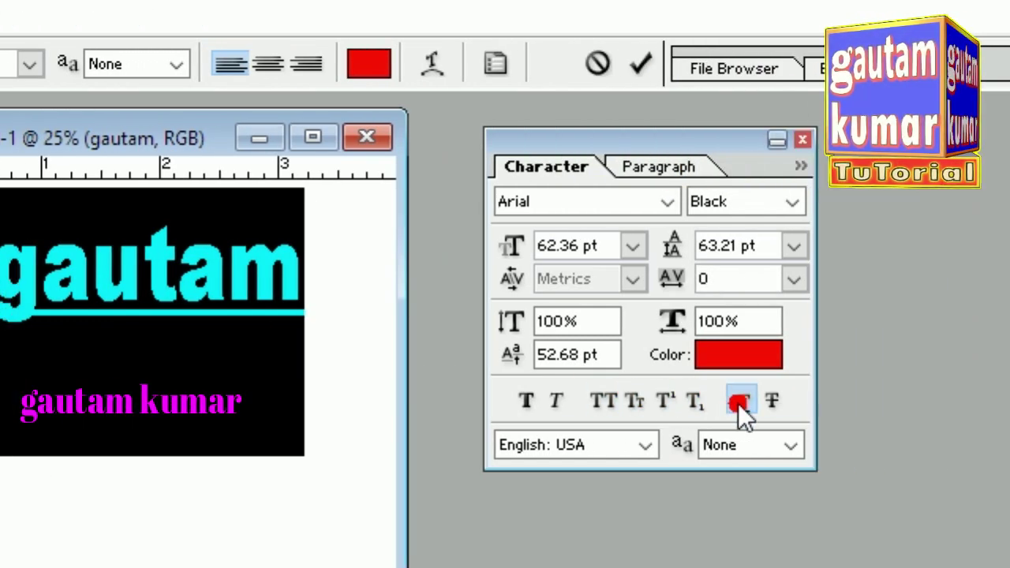
pyautogui.click(739, 402)
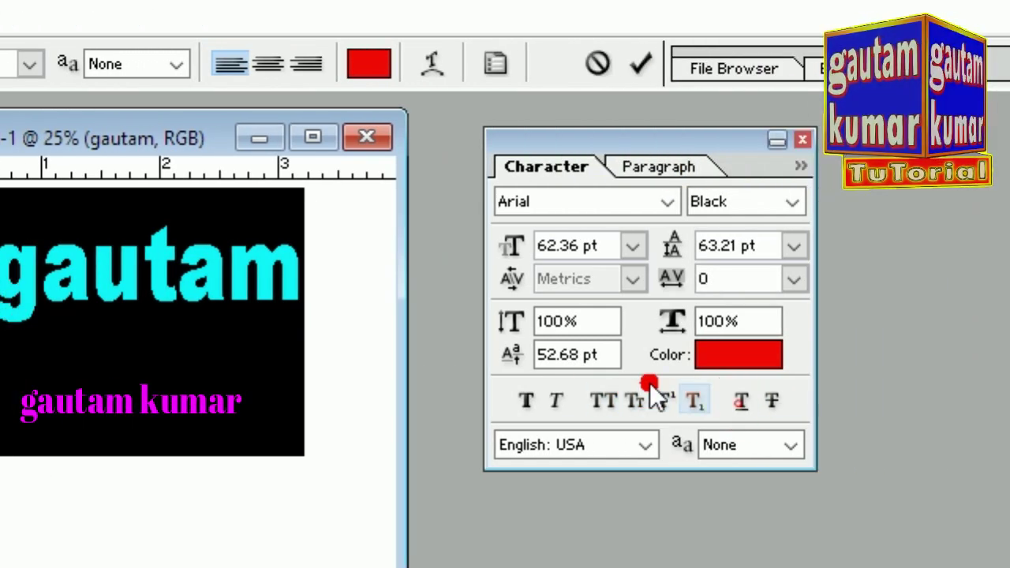
pyautogui.click(291, 280)
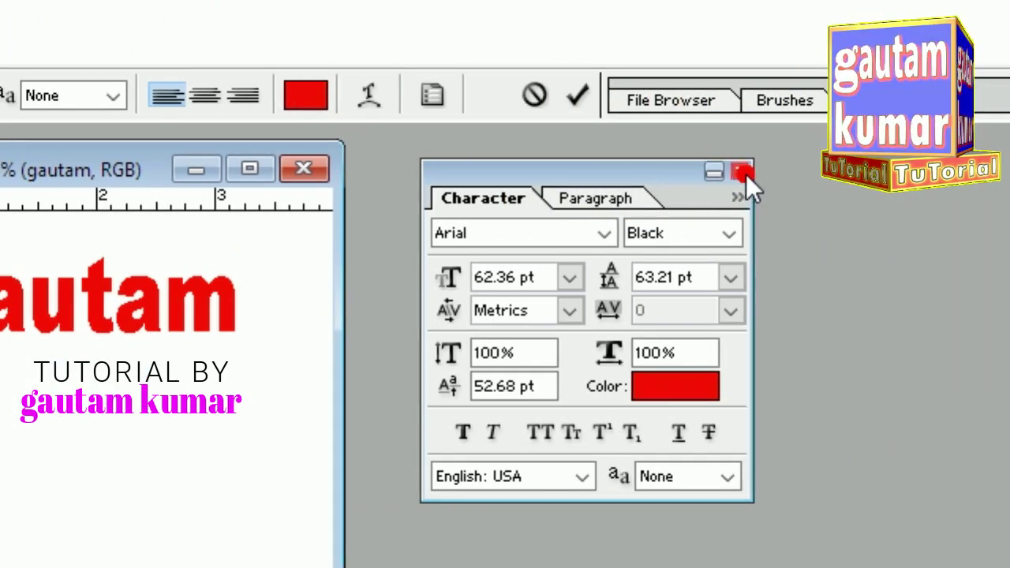
pyautogui.click(932, 139)
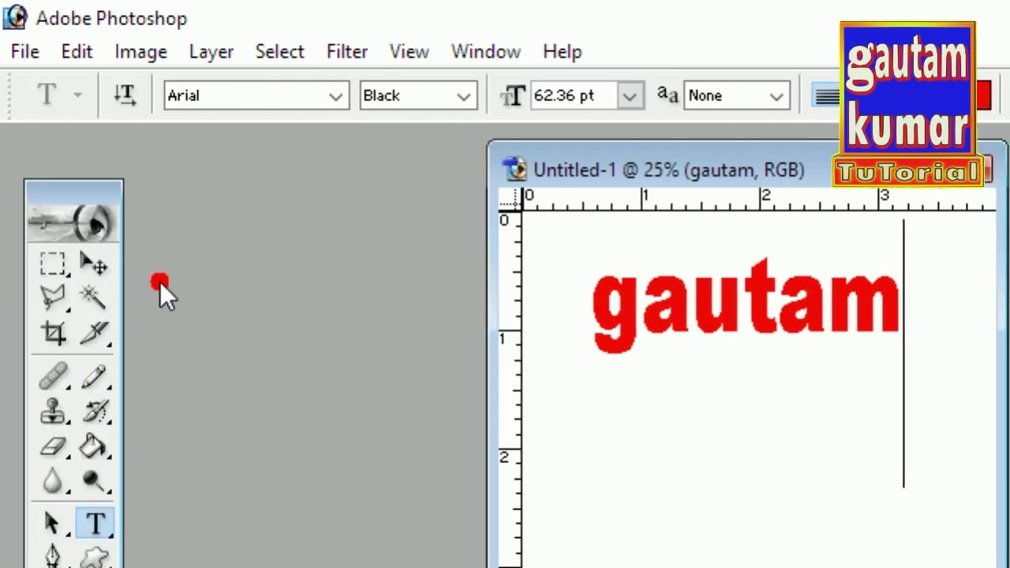
# Switch from the Move tool to the Pencil tool with a 9 px brush
pyautogui.click(95, 265)
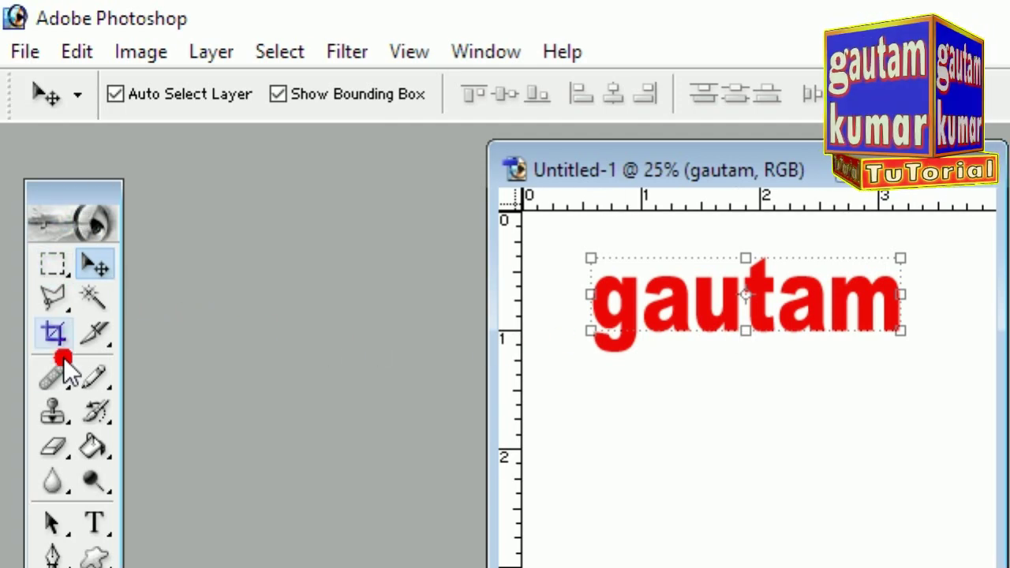
pyautogui.click(112, 385)
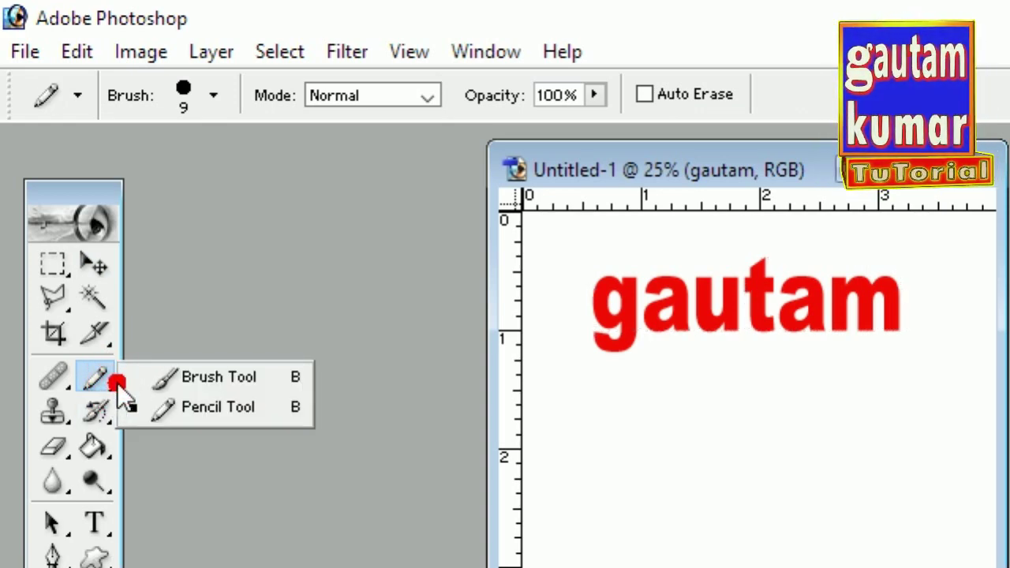
pyautogui.moveTo(109, 385); pyautogui.dragTo(163, 387)
pyautogui.moveTo(252, 384)
pyautogui.mouseDown()
pyautogui.moveTo(124, 382)
pyautogui.moveTo(191, 403)
pyautogui.mouseUp()
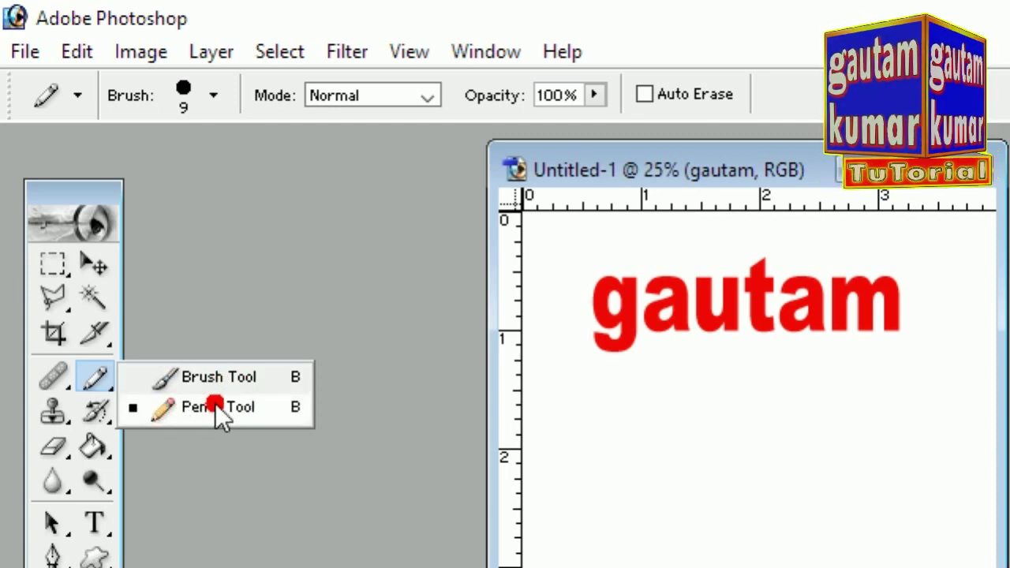
pyautogui.moveTo(215, 403); pyautogui.dragTo(215, 403)
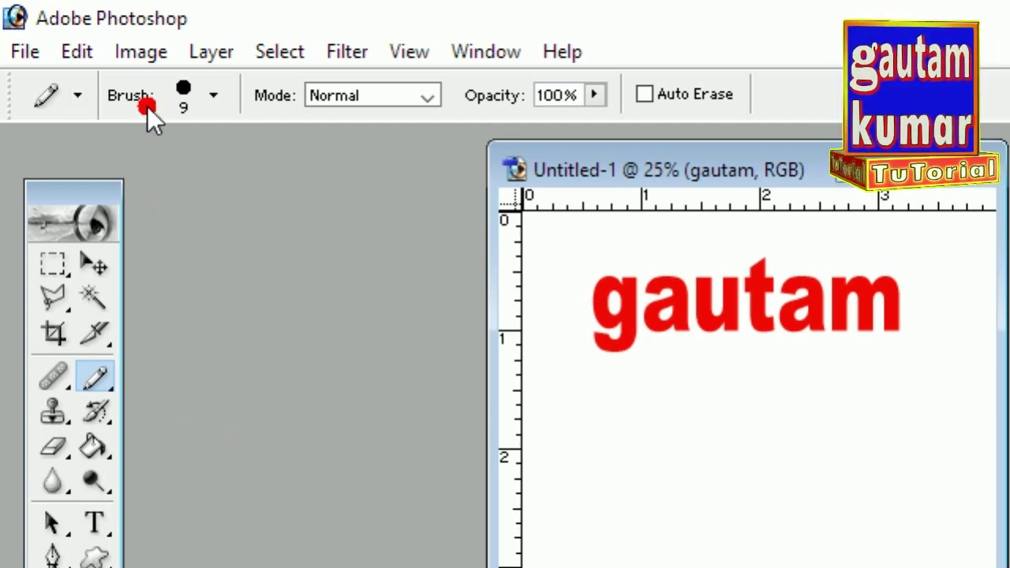
pyautogui.click(216, 99)
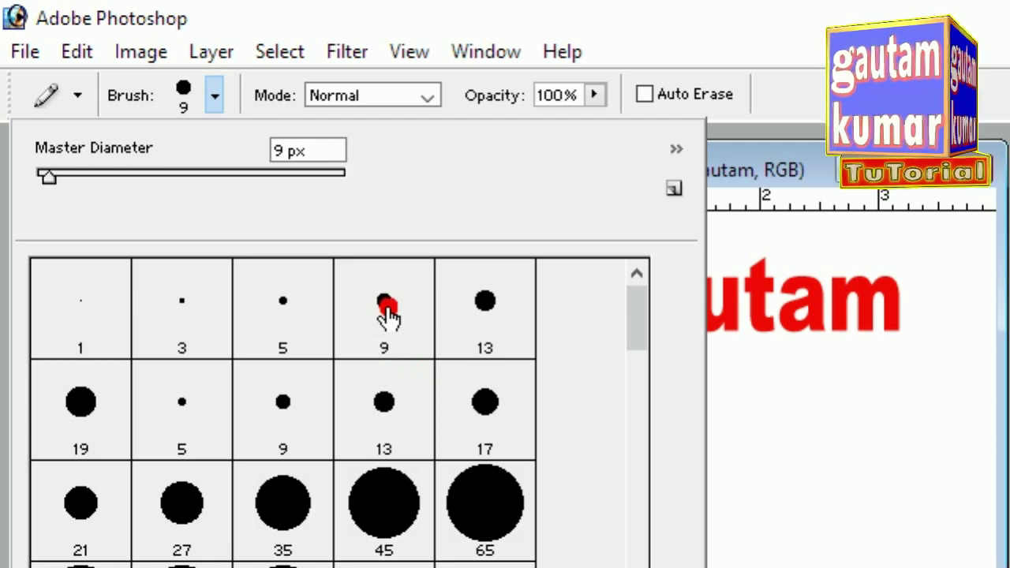
pyautogui.click(385, 310)
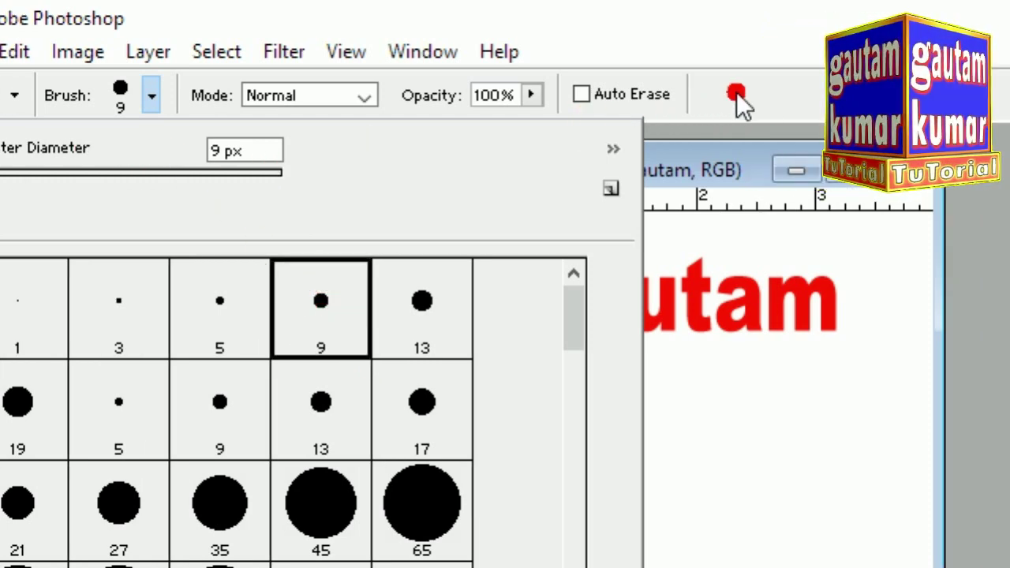
pyautogui.click(736, 95)
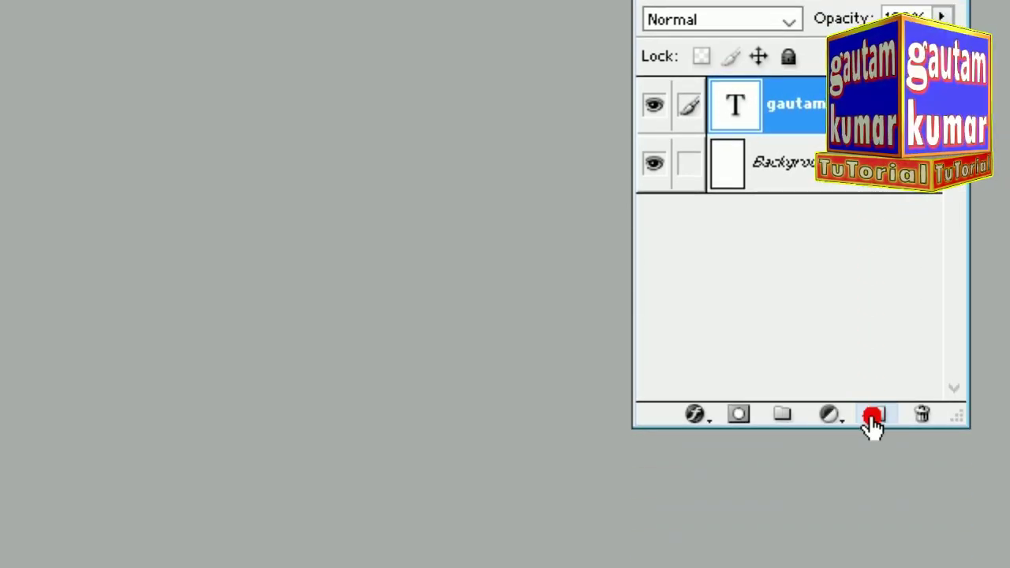
# Add Layer 1 and draw a black pencil underline beneath gautam
pyautogui.click(872, 418)
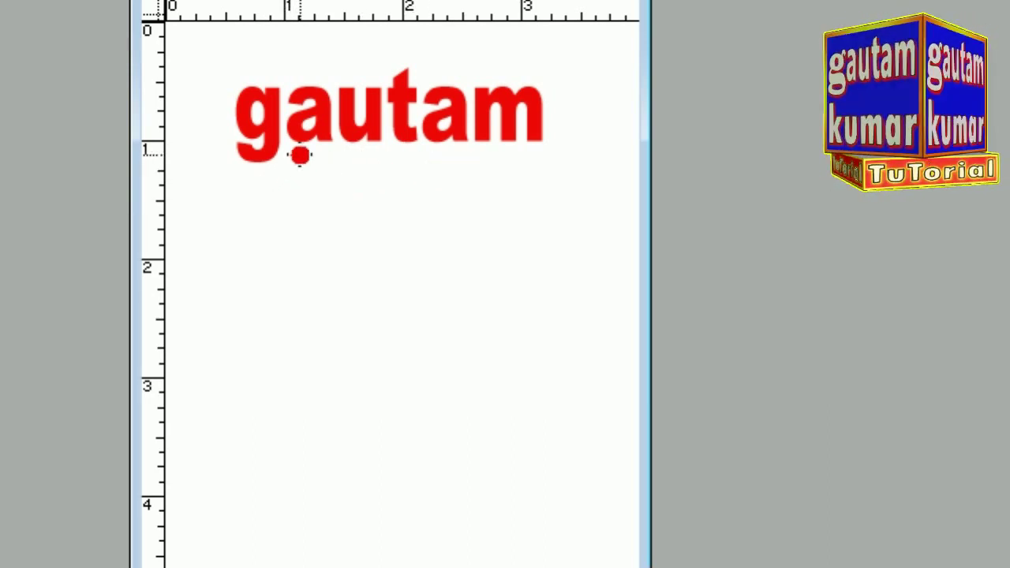
pyautogui.moveTo(300, 156); pyautogui.dragTo(544, 171)
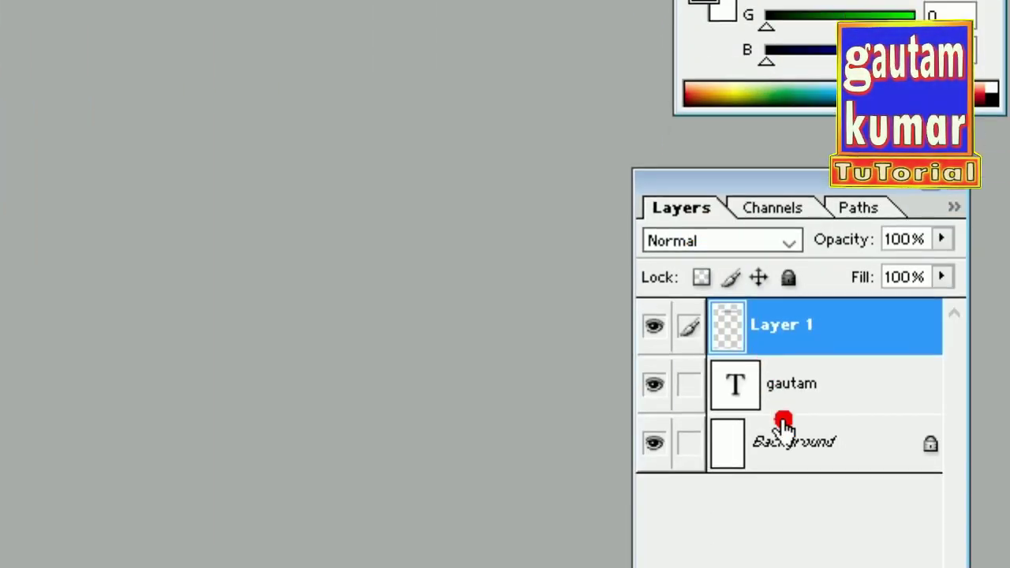
# Add an empty Layer 2 and set the pencil size to 13 px
pyautogui.click(877, 477)
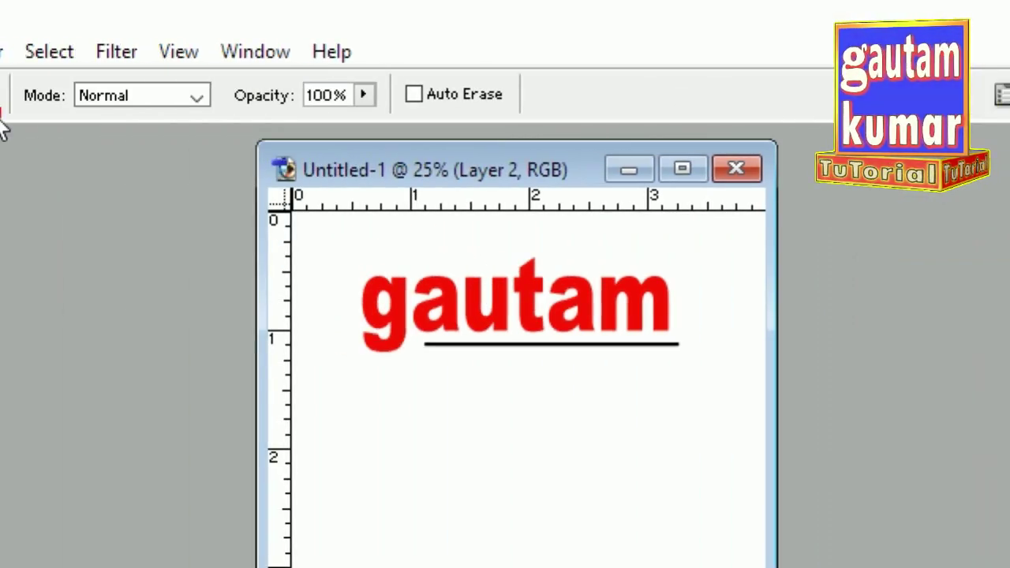
pyautogui.click(215, 94)
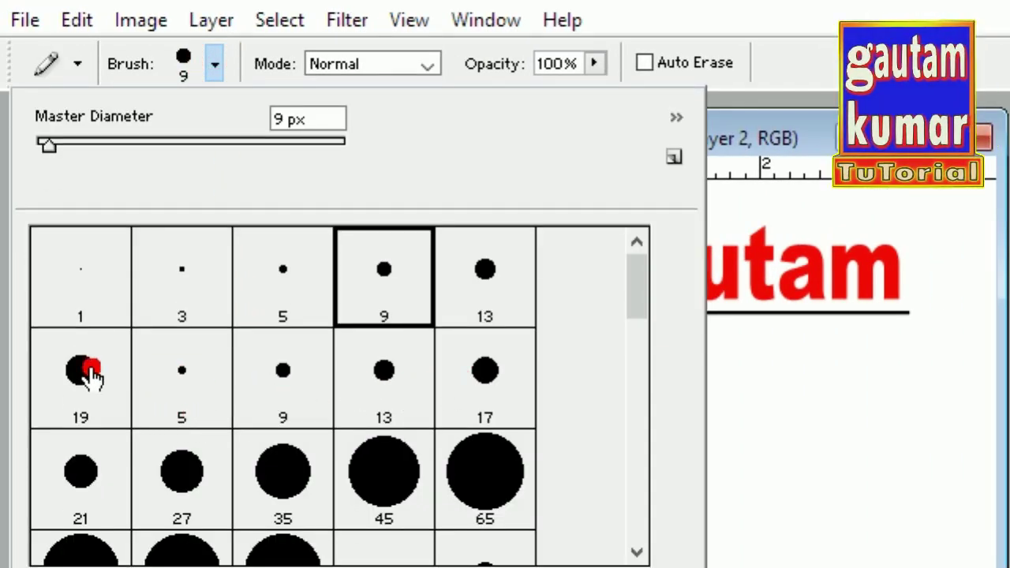
pyautogui.click(484, 280)
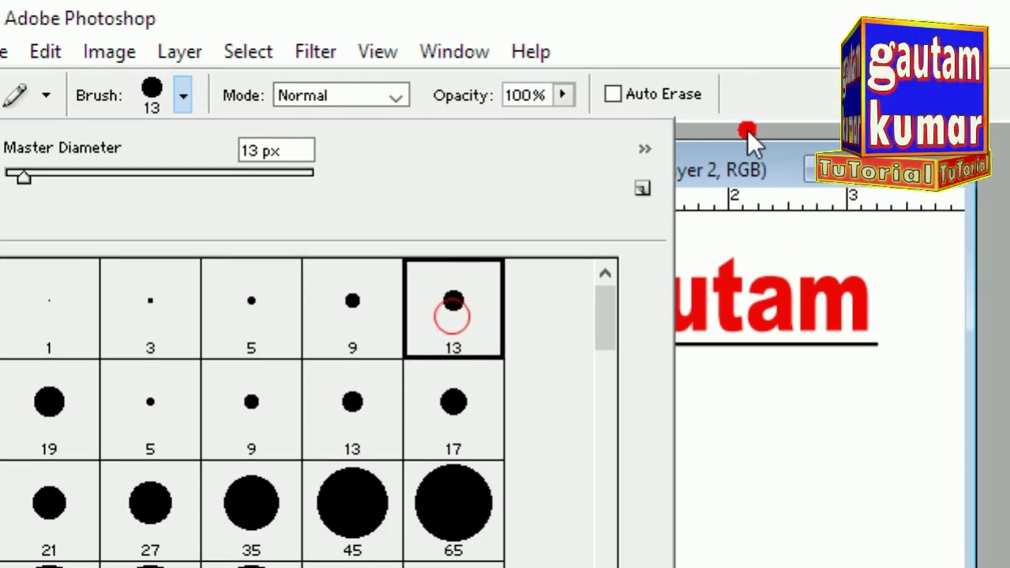
pyautogui.click(748, 136)
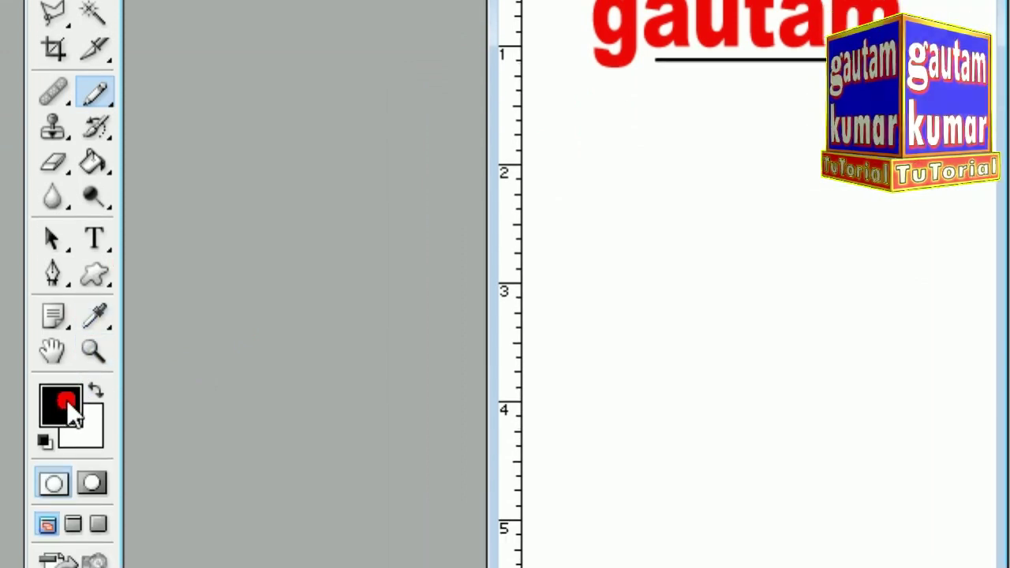
# Set the foreground drawing colour to bright blue
pyautogui.click(66, 409)
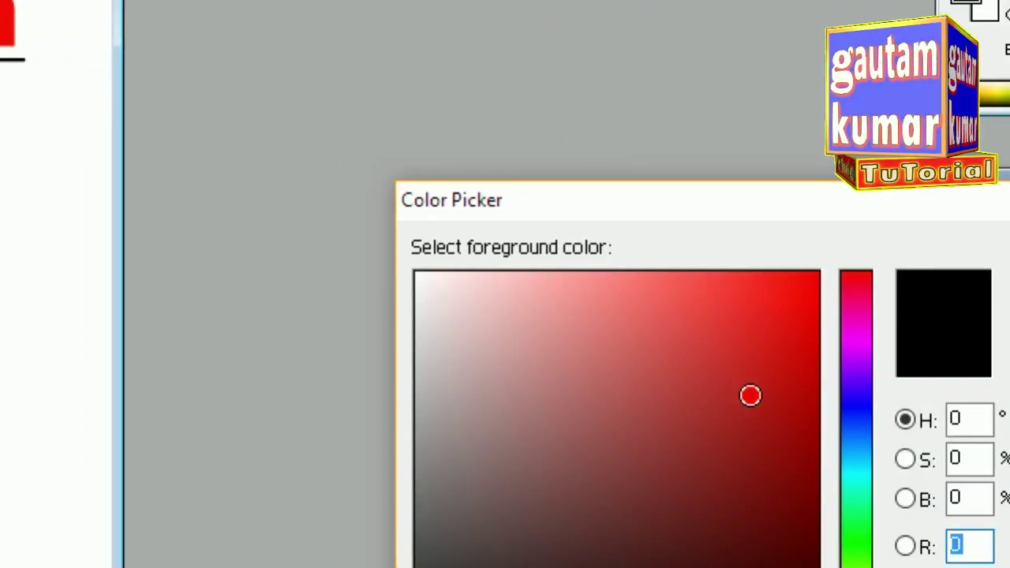
pyautogui.click(730, 419)
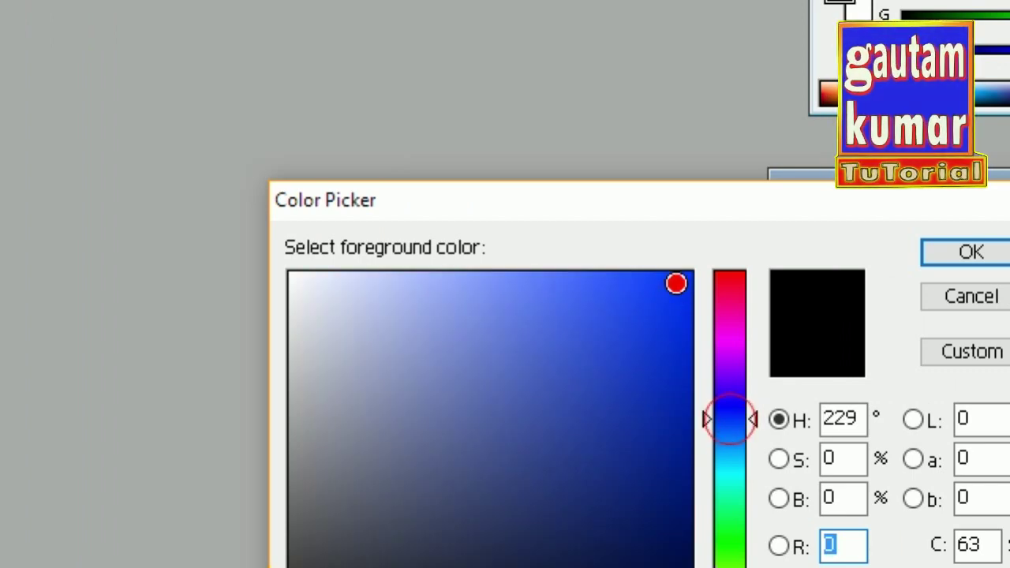
pyautogui.click(676, 283)
pyautogui.click(972, 252)
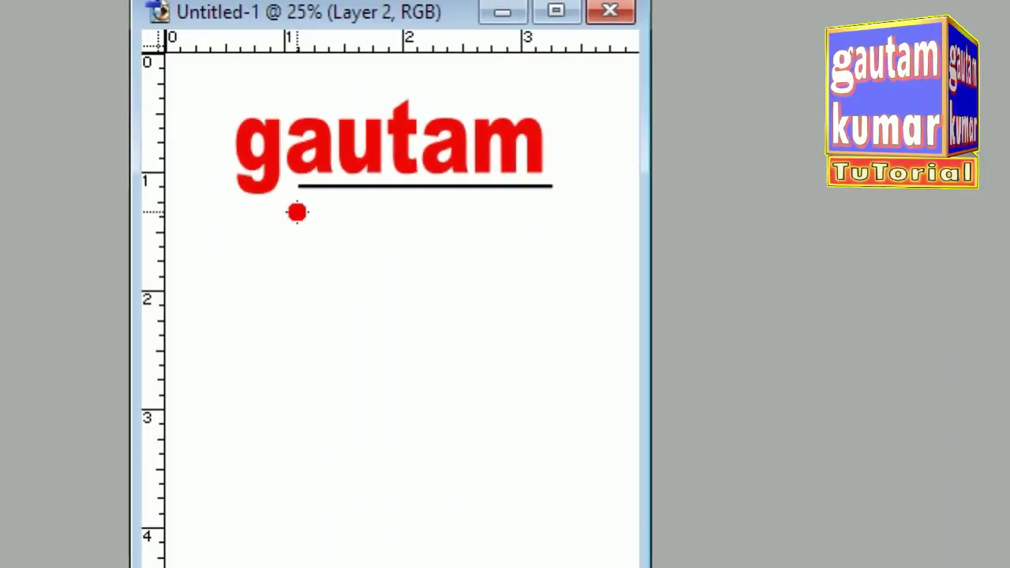
# Draw two blue pencil lines beneath the black underline on Layer 2
pyautogui.moveTo(303, 204); pyautogui.dragTo(540, 232)
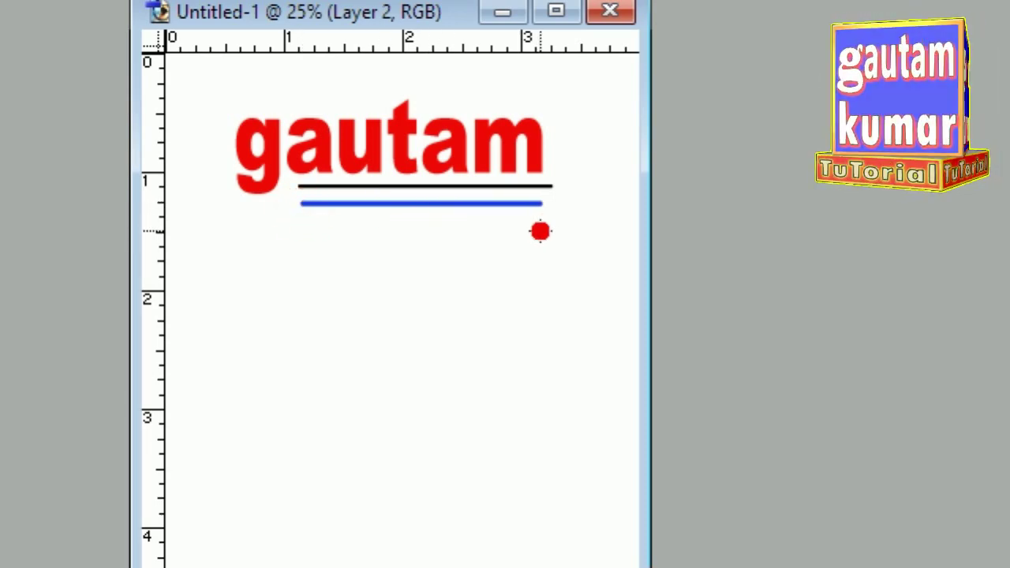
pyautogui.keyDown('shift'); pyautogui.click(307, 224); pyautogui.keyUp('shift')
pyautogui.moveTo(307, 224); pyautogui.dragTo(527, 239)
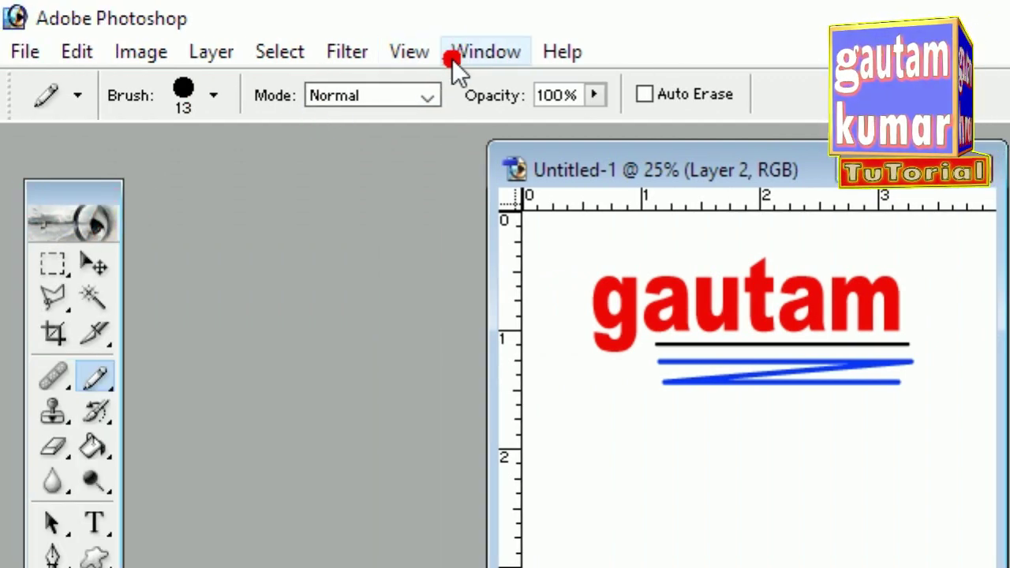
# Restore the Layers panel and delete Layer 2 with its blue strokes
pyautogui.click(455, 56)
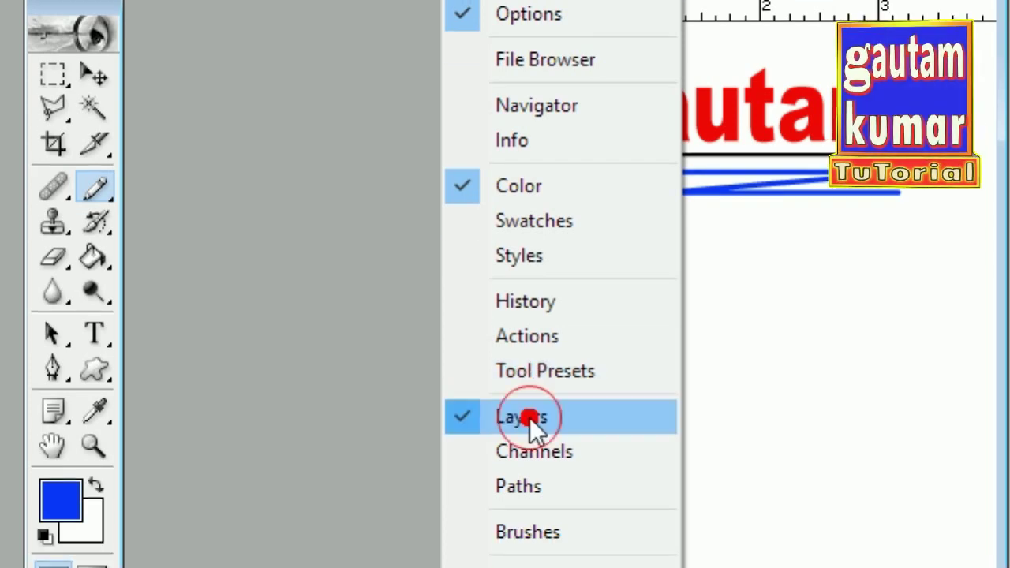
pyautogui.click(521, 480)
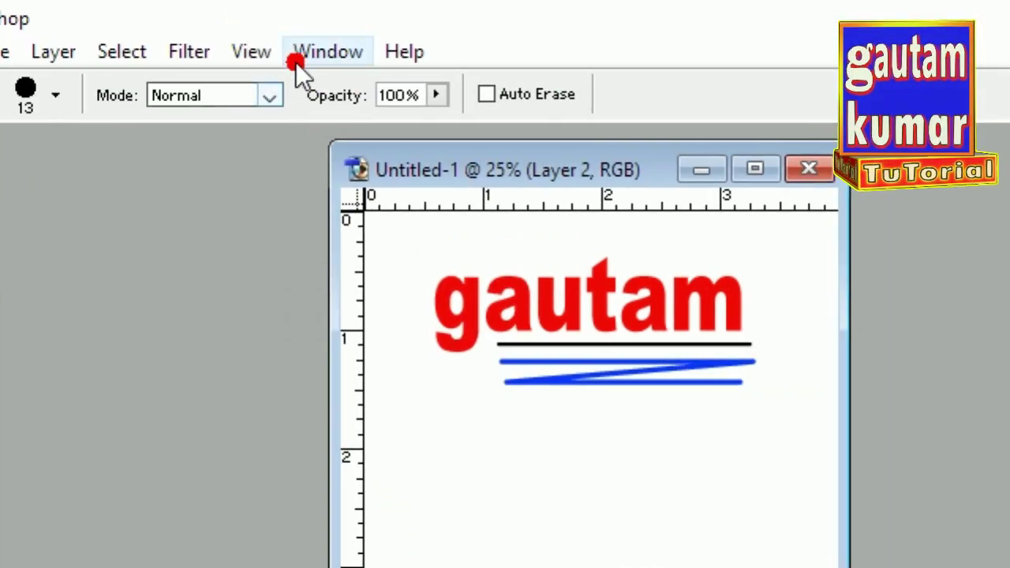
pyautogui.click(295, 62)
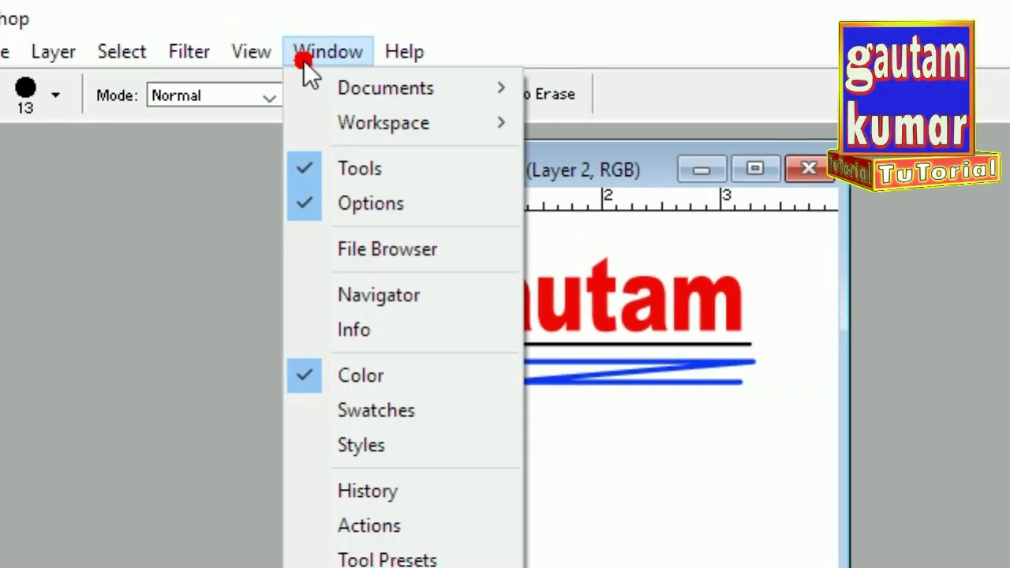
pyautogui.click(358, 413)
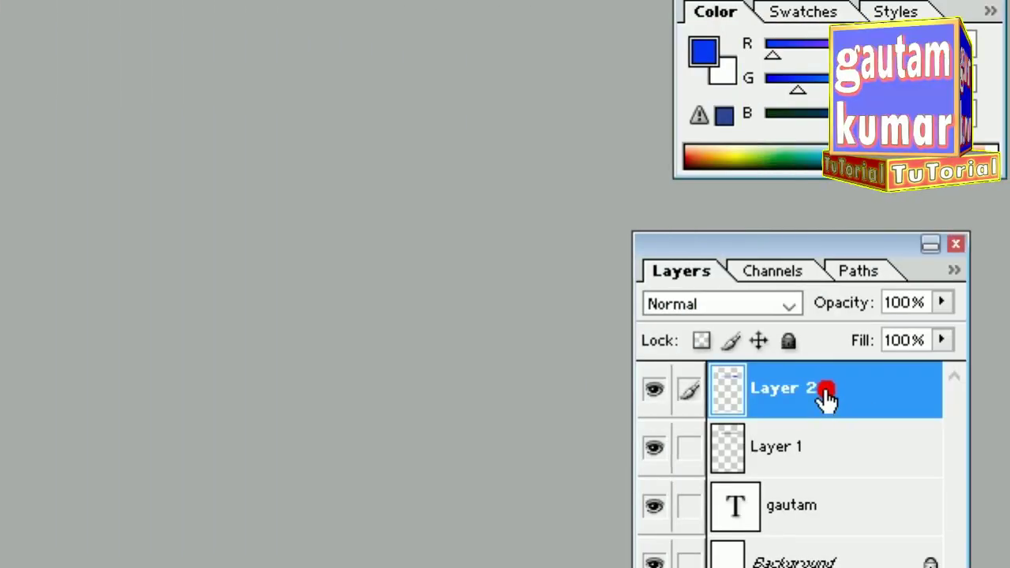
pyautogui.moveTo(824, 227)
pyautogui.mouseDown()
pyautogui.moveTo(907, 426)
pyautogui.moveTo(921, 540)
pyautogui.mouseUp()
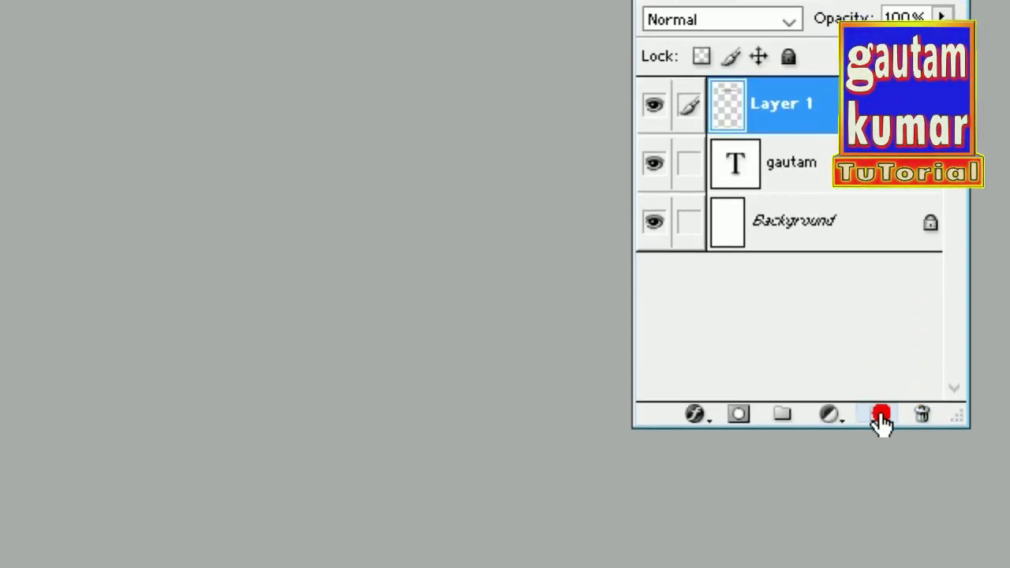
# On a new layer, draw a blue line under the black underline
pyautogui.click(881, 416)
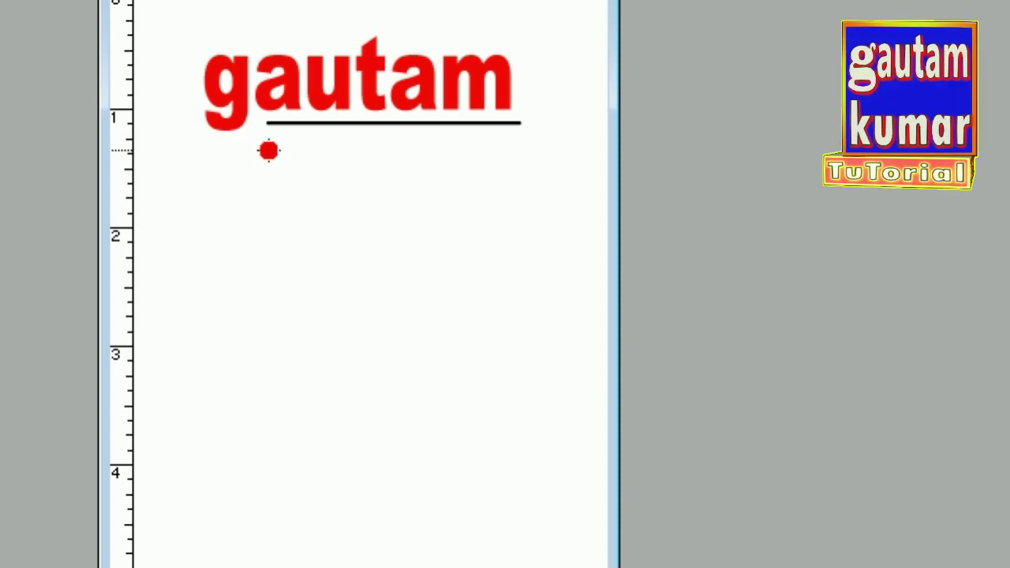
pyautogui.moveTo(268, 143); pyautogui.dragTo(503, 175)
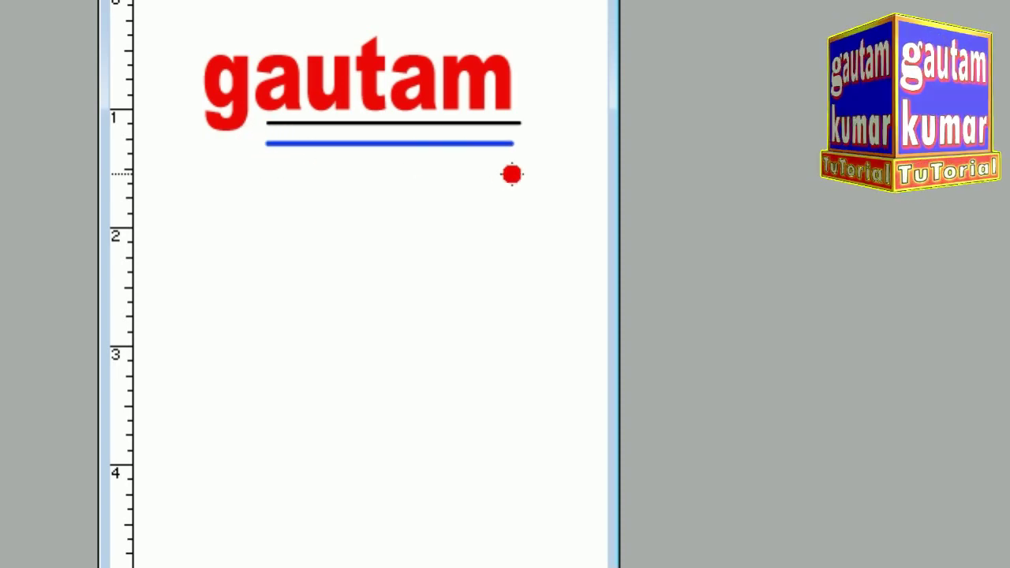
pyautogui.click(511, 174)
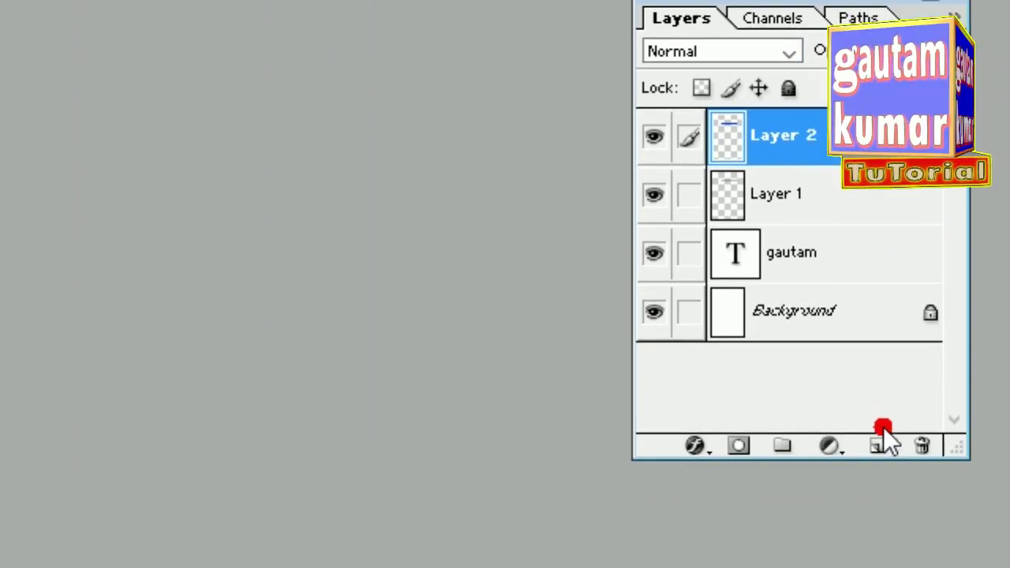
# On another new layer, draw a second blue line just below the first
pyautogui.click(879, 444)
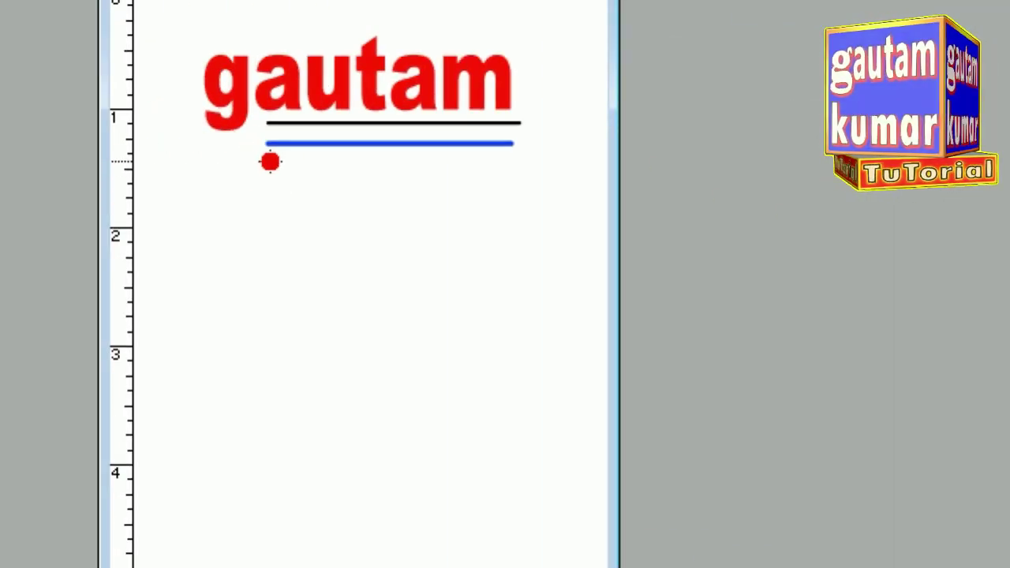
pyautogui.moveTo(270, 161); pyautogui.dragTo(517, 186)
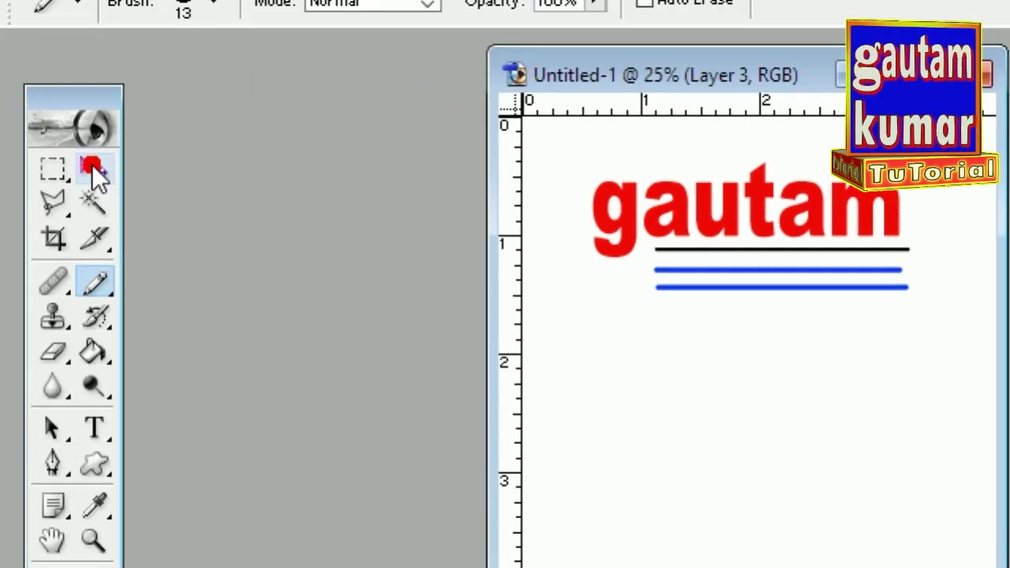
pyautogui.click(93, 168)
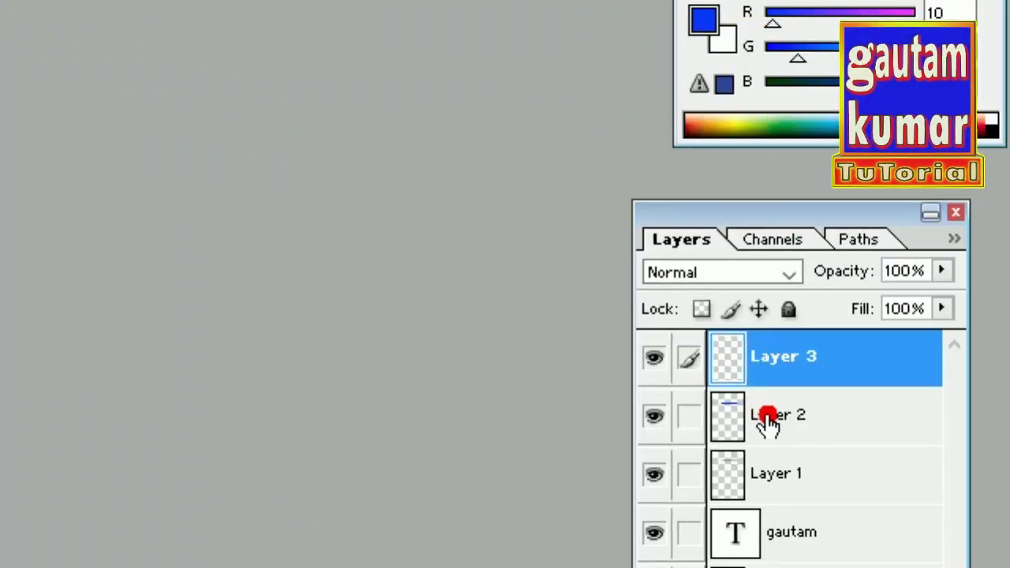
# Select Layer 2 and drag its blue line up toward the black underline
pyautogui.click(768, 419)
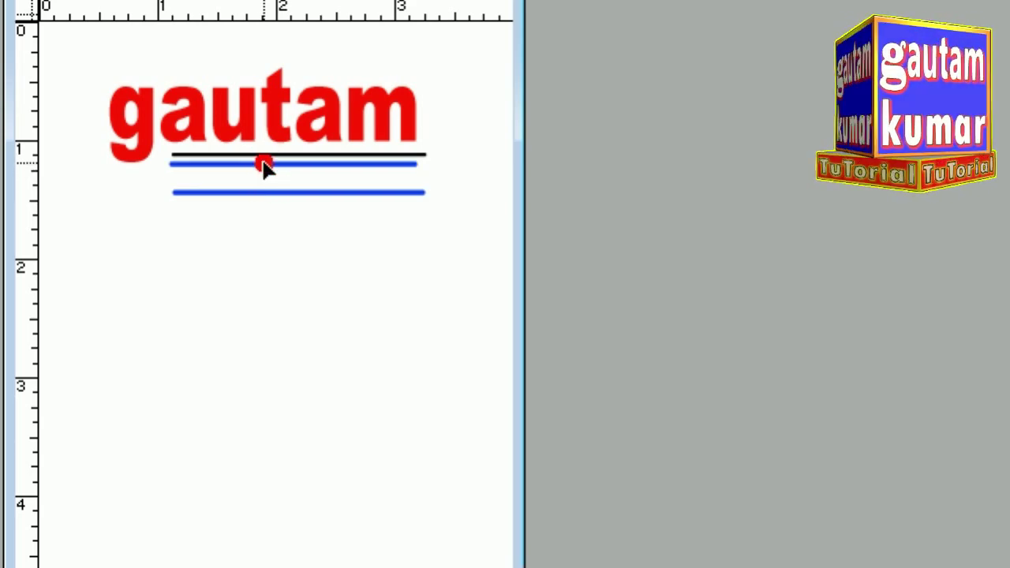
pyautogui.click(264, 174)
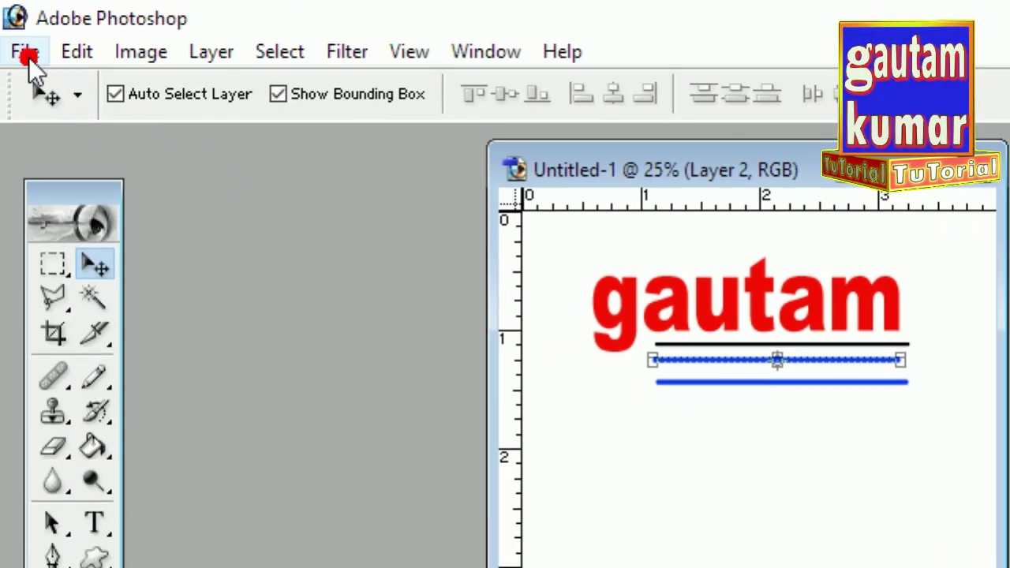
# Open the red-framed portrait anshu photo.jpg from the poster for design folder
pyautogui.click(27, 52)
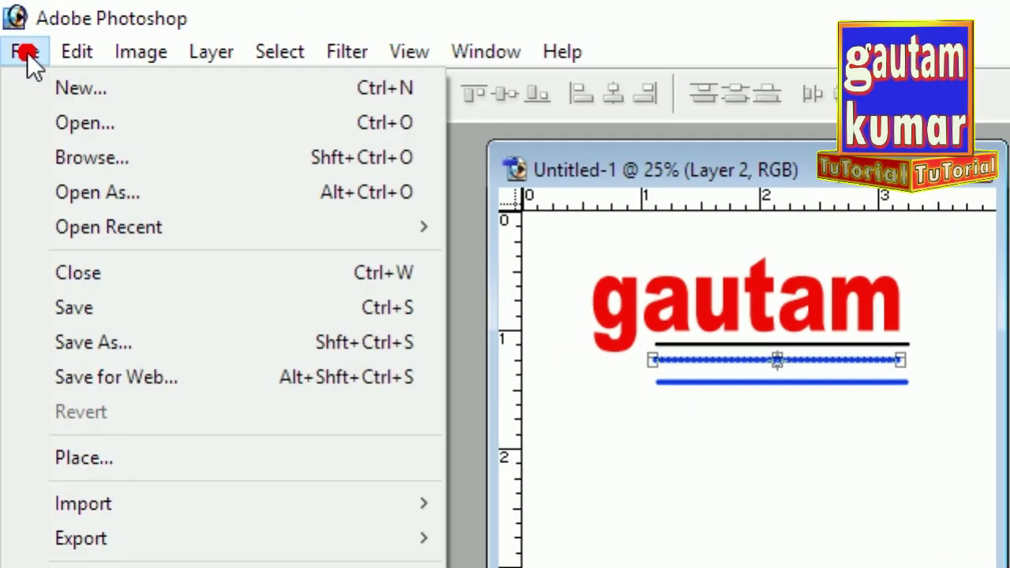
pyautogui.click(48, 123)
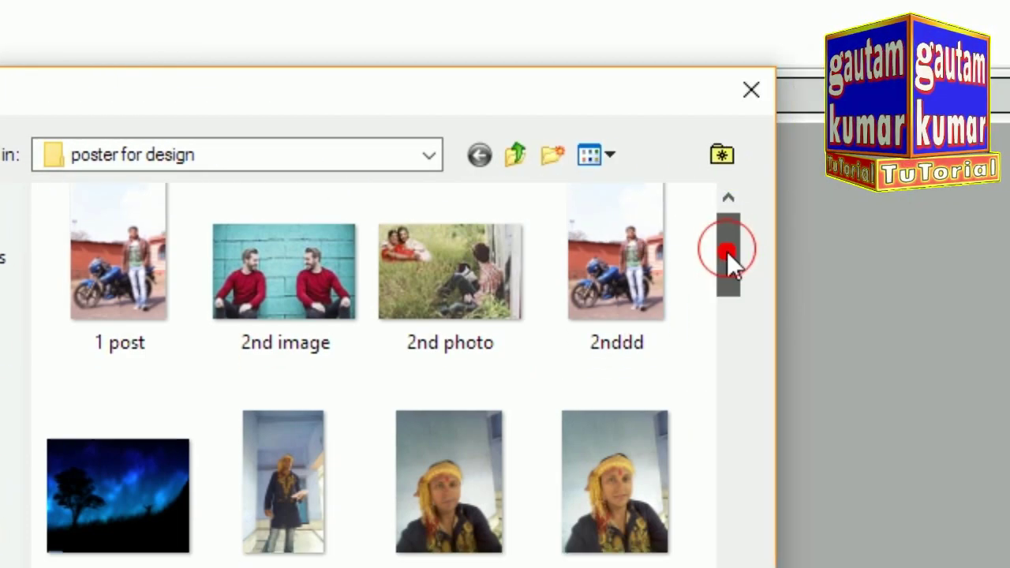
pyautogui.moveTo(727, 249); pyautogui.dragTo(724, 298)
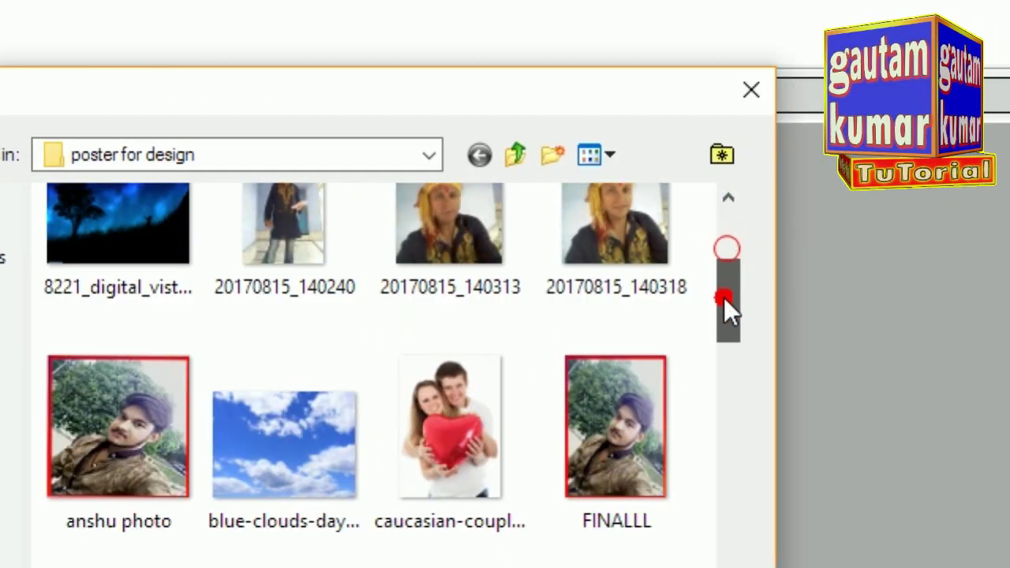
pyautogui.click(275, 422)
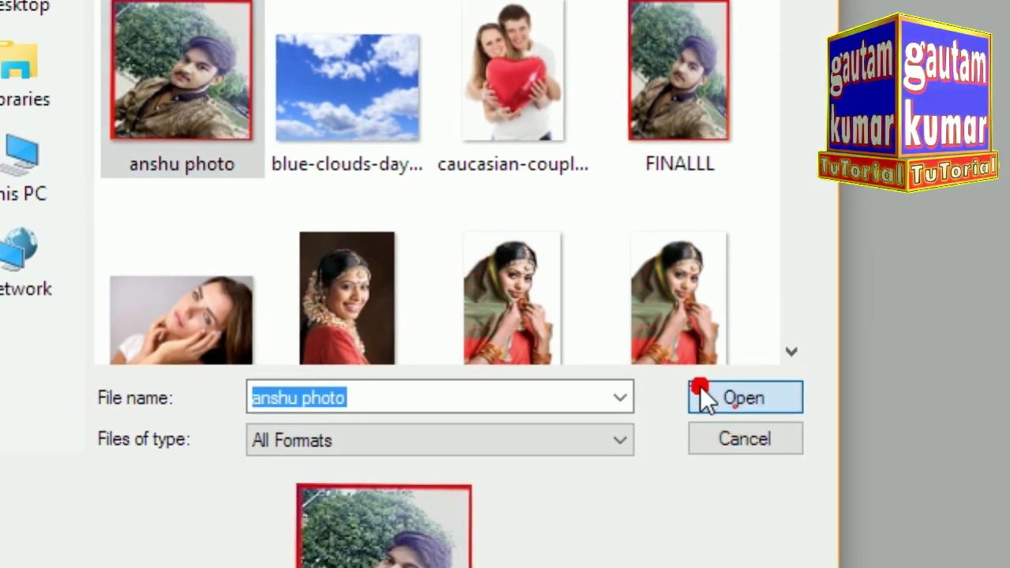
pyautogui.click(705, 396)
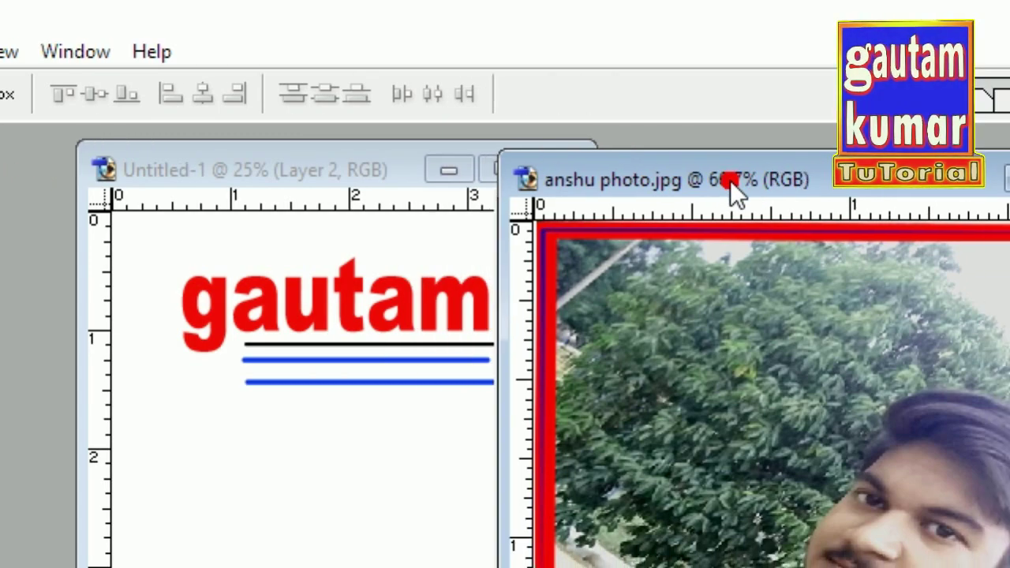
# Drag the portrait photo into Untitled-1 as Layer 4, below the blue underlines
pyautogui.moveTo(354, 186); pyautogui.dragTo(744, 177)
pyautogui.moveTo(766, 229)
pyautogui.mouseDown()
pyautogui.moveTo(411, 414)
pyautogui.moveTo(549, 310)
pyautogui.mouseUp()
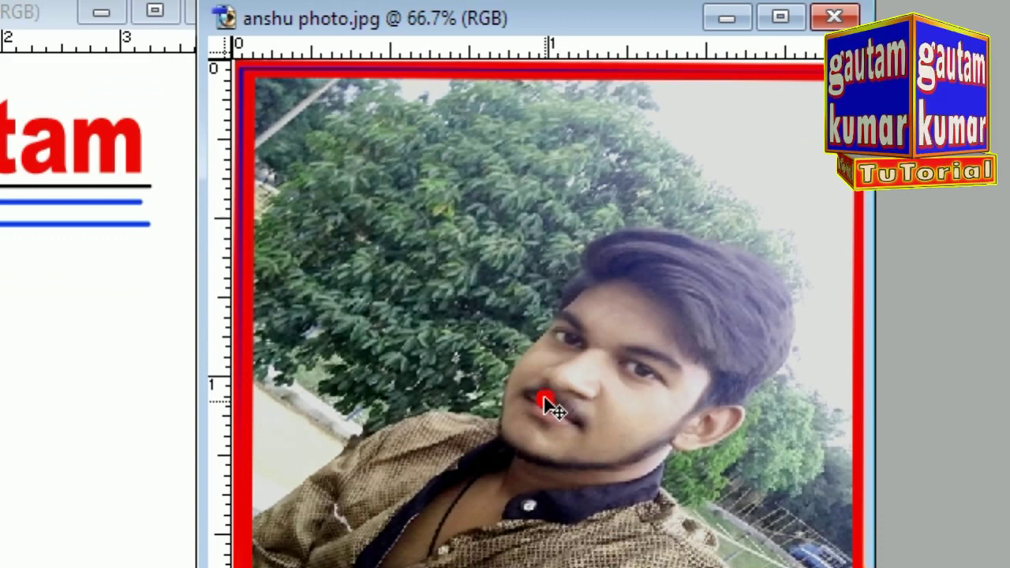
pyautogui.moveTo(554, 407); pyautogui.dragTo(742, 353)
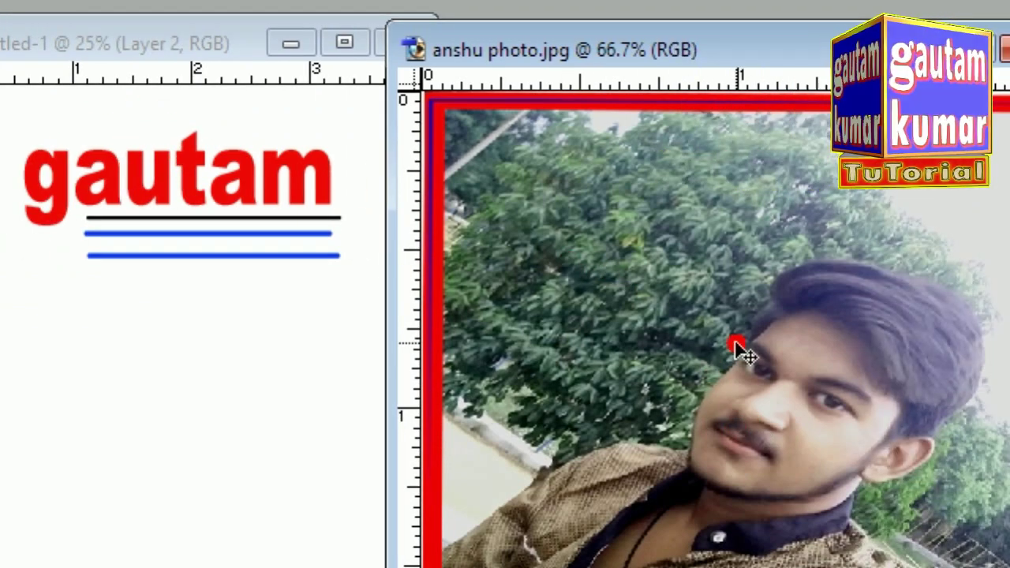
pyautogui.moveTo(736, 348)
pyautogui.mouseDown()
pyautogui.moveTo(737, 356)
pyautogui.moveTo(468, 334)
pyautogui.moveTo(264, 343)
pyautogui.moveTo(271, 377)
pyautogui.mouseUp()
# Close the separate photo file and put transform handles on the placed photo
pyautogui.click(663, 50)
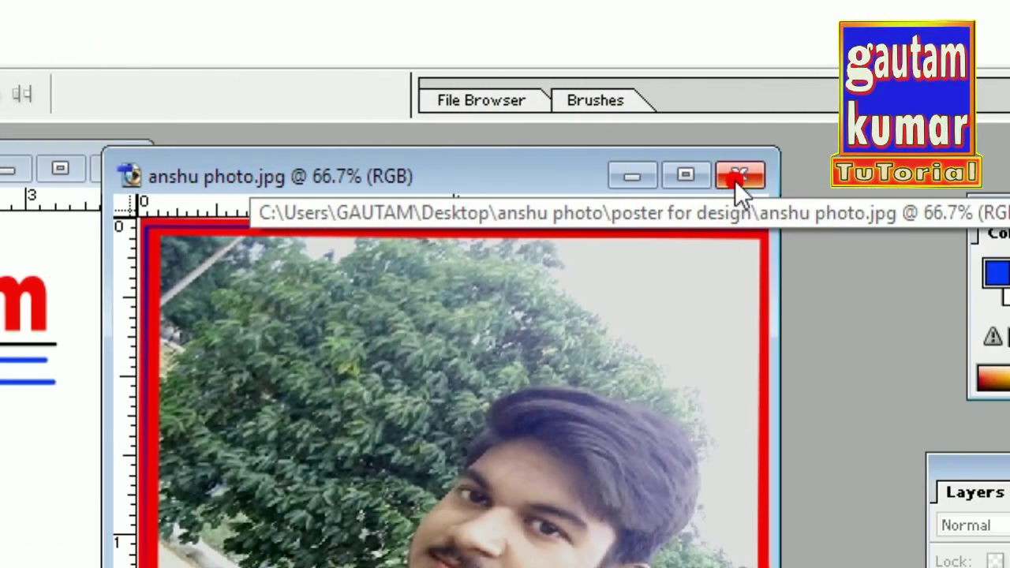
pyautogui.click(737, 179)
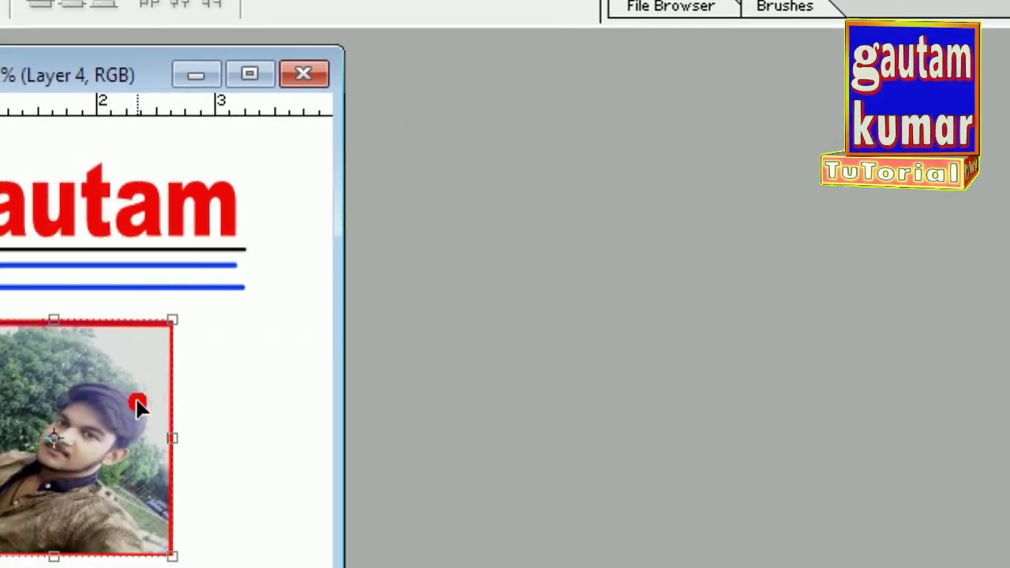
pyautogui.hotkey('ctrl', 't')
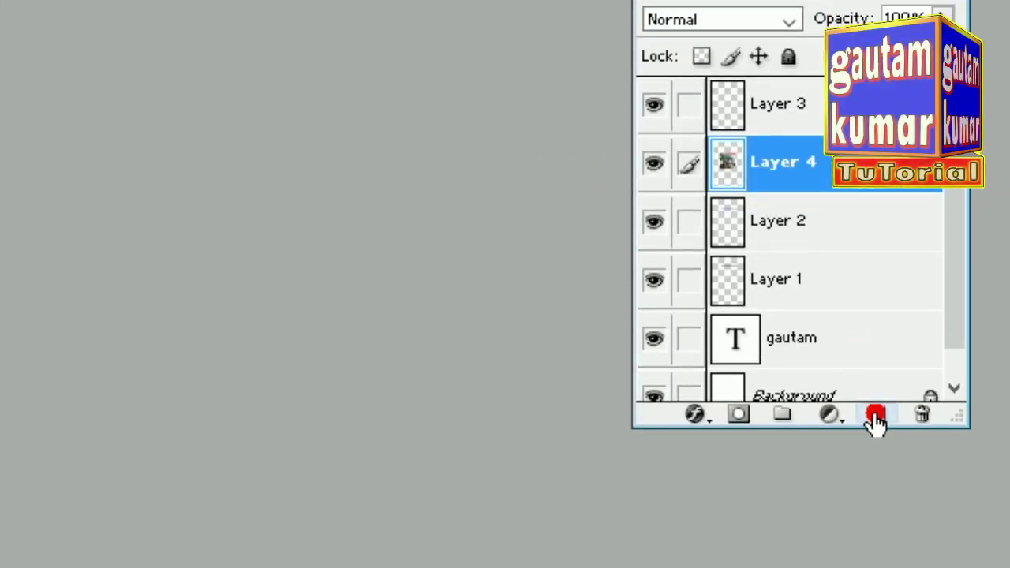
# Add empty Layer 5 above the photo and set the Pencil to a 27 px brush
pyautogui.click(876, 416)
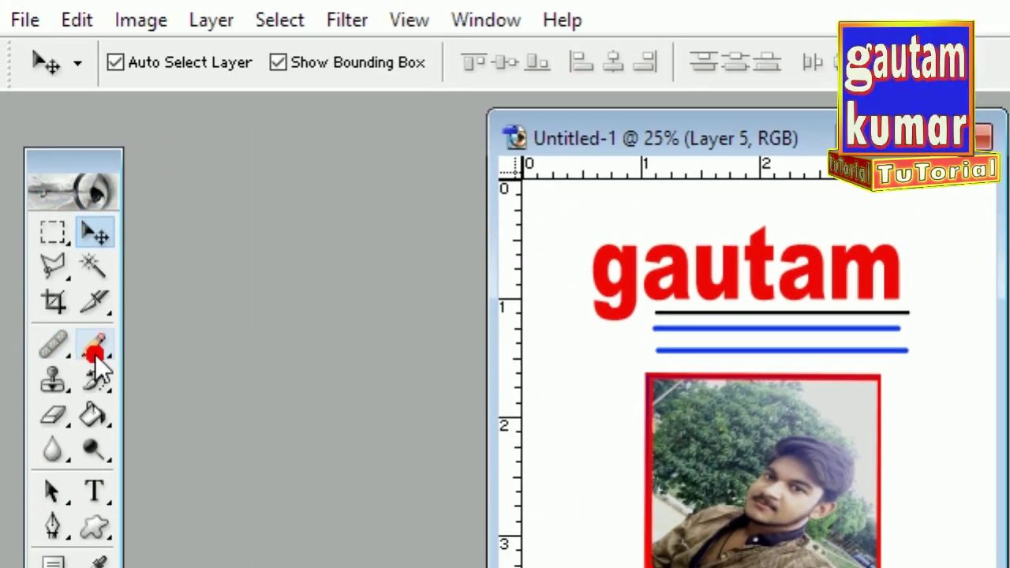
pyautogui.moveTo(95, 348); pyautogui.dragTo(197, 372)
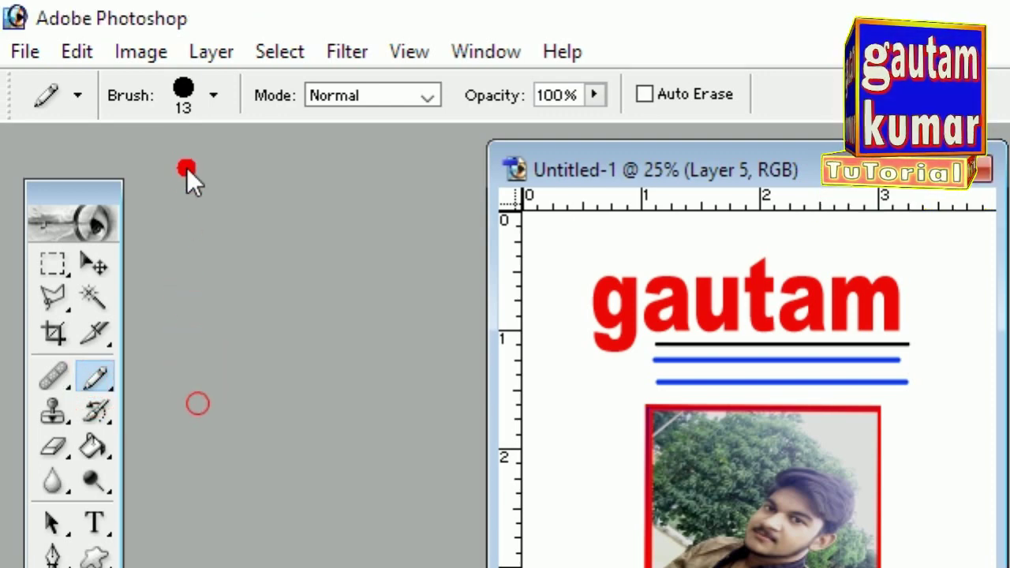
pyautogui.click(213, 101)
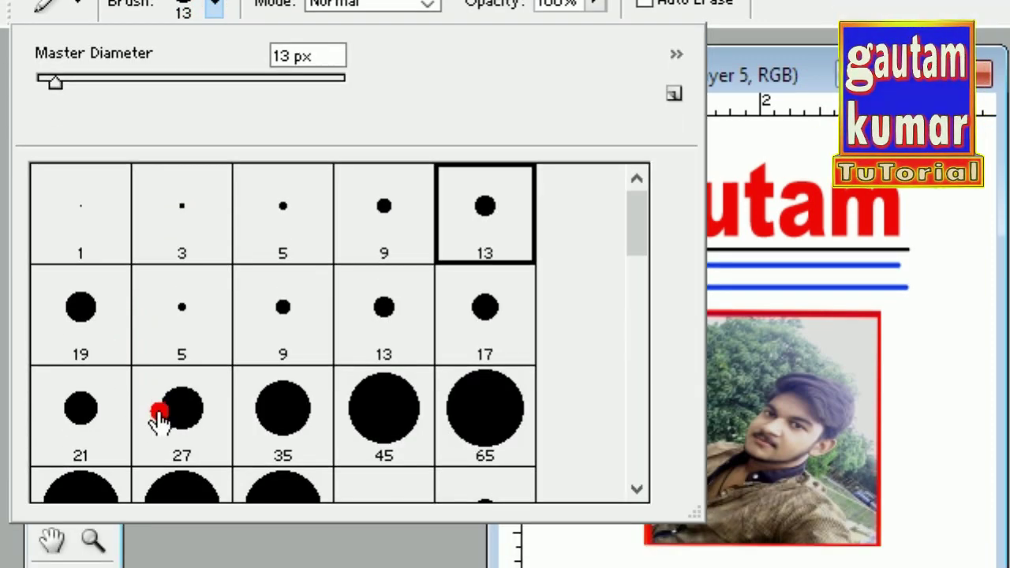
pyautogui.click(157, 422)
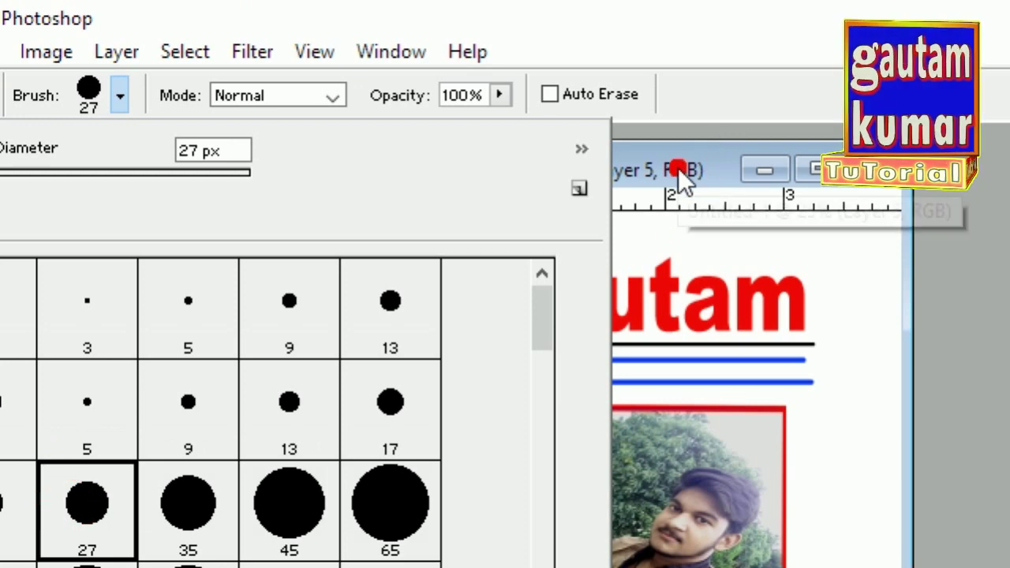
pyautogui.click(771, 75)
# Set the foreground colour to magenta in the Color Picker
pyautogui.click(66, 404)
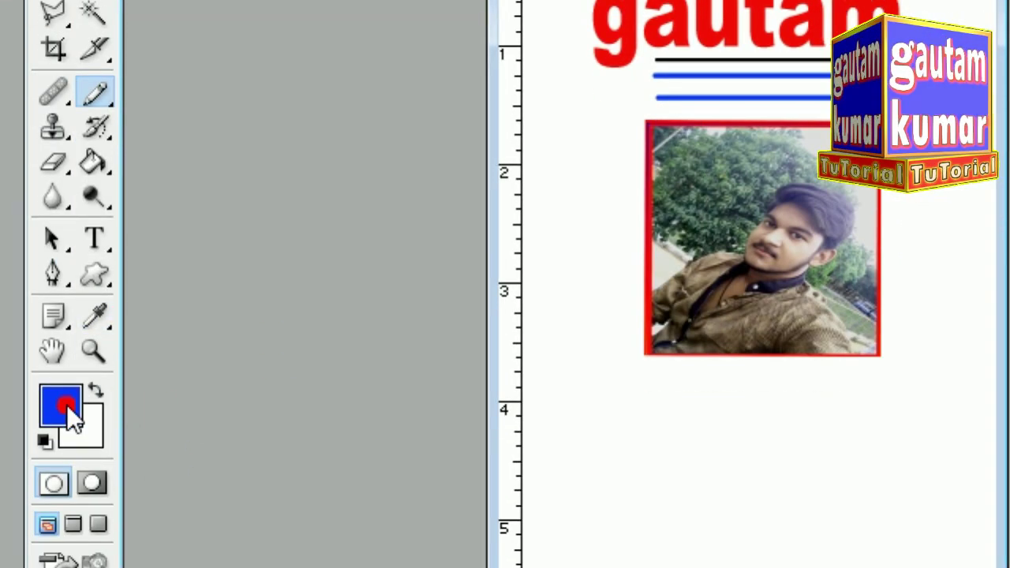
pyautogui.press('i')
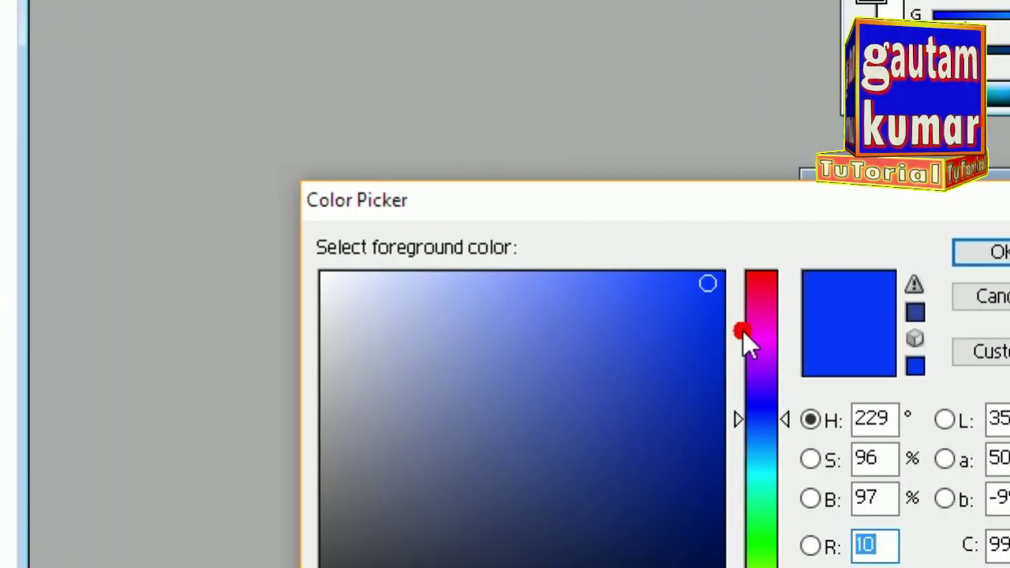
pyautogui.click(755, 325)
pyautogui.click(996, 252)
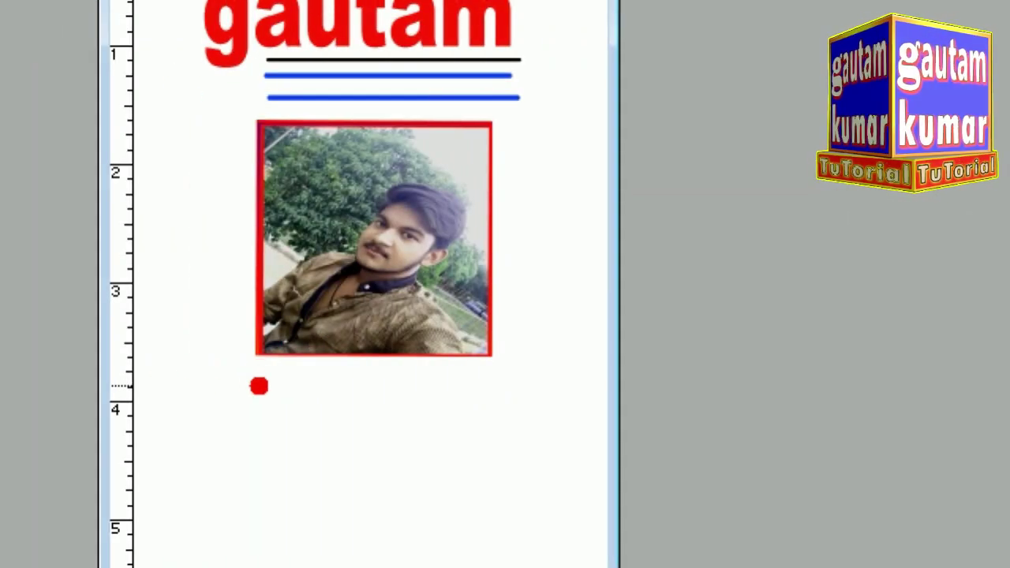
# Pencil magenta lines below and right of the photo, then delete Layer 5
pyautogui.moveTo(260, 386); pyautogui.dragTo(493, 395)
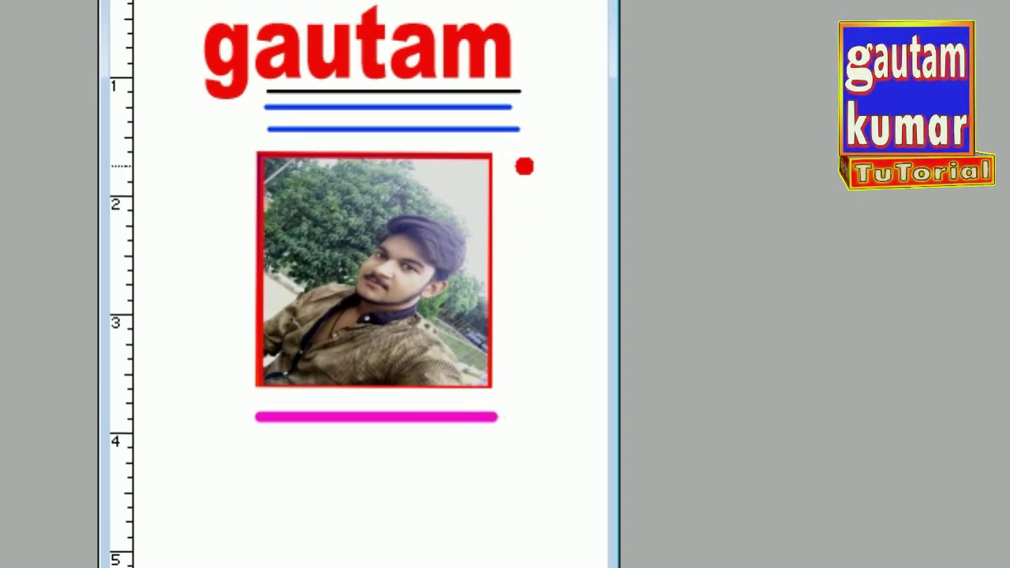
pyautogui.click(518, 158)
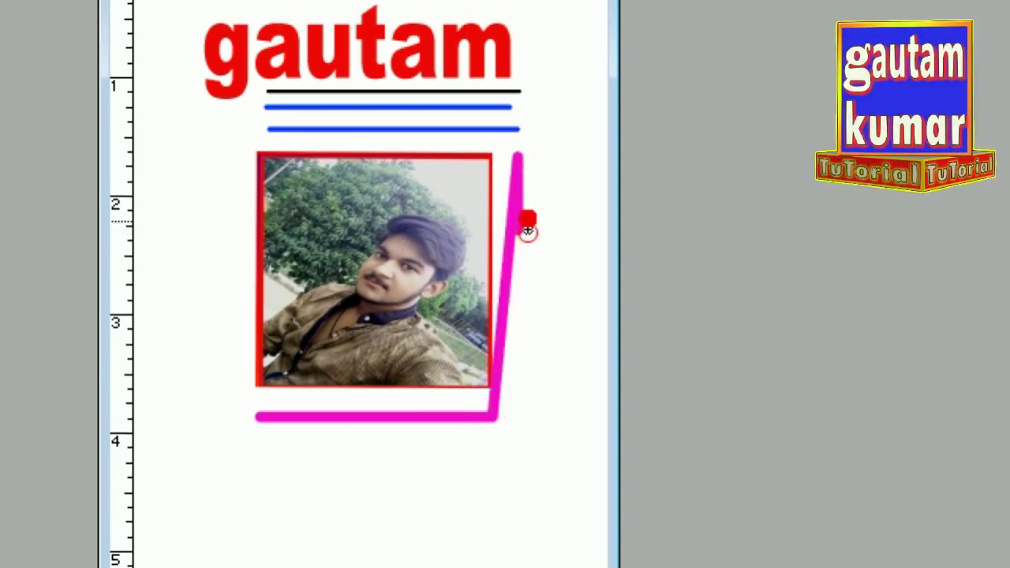
pyautogui.scroll(-1, 395, 404)
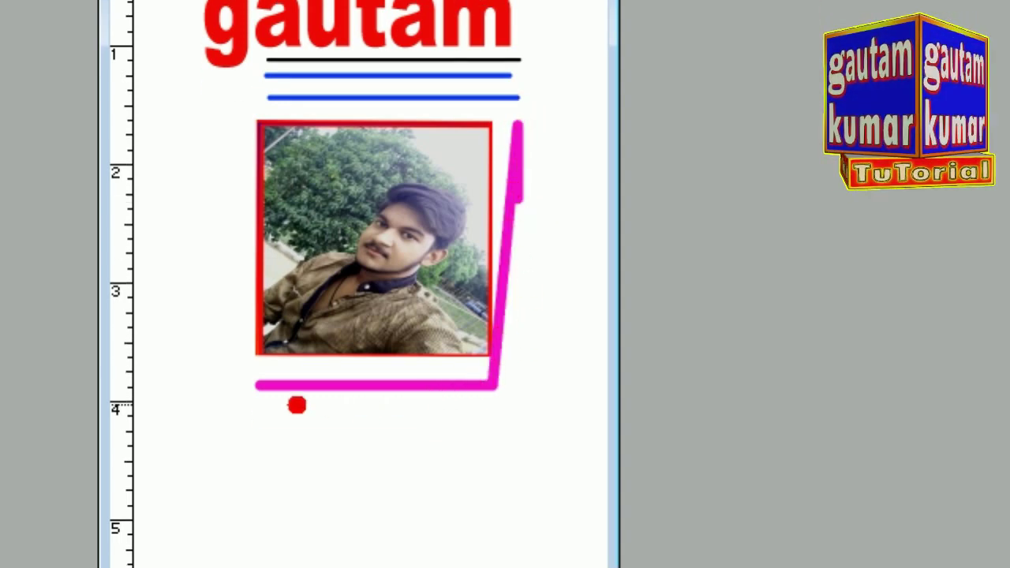
pyautogui.scroll(1, 501, 193)
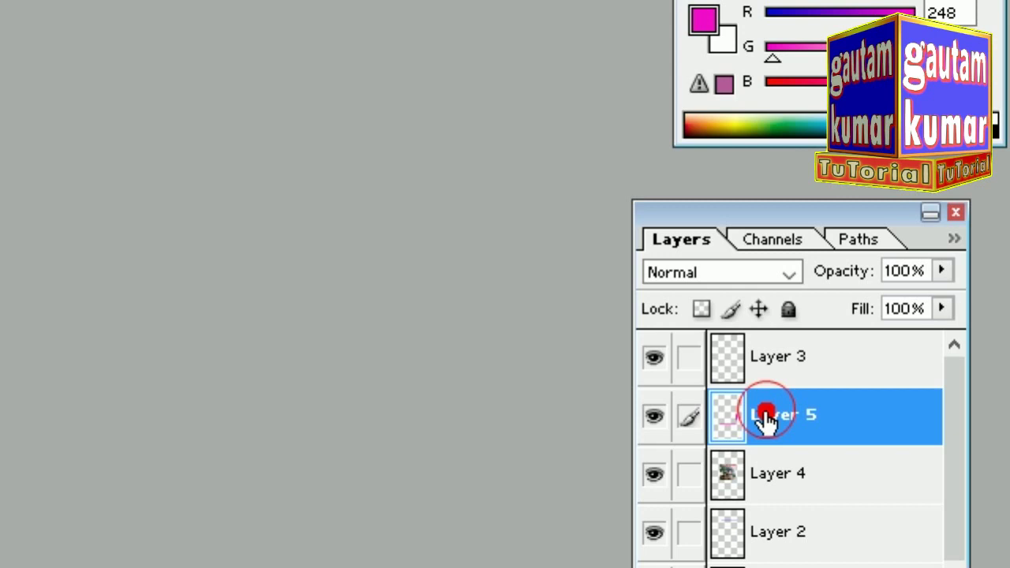
pyautogui.moveTo(765, 288); pyautogui.dragTo(921, 418)
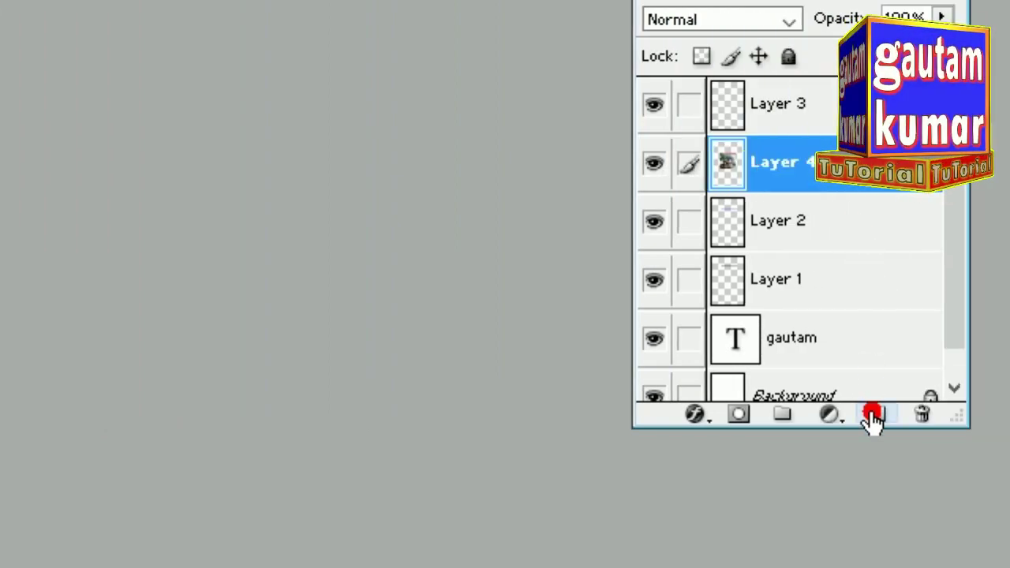
# On a new layer, pencil a horizontal magenta line beneath the portrait
pyautogui.click(871, 414)
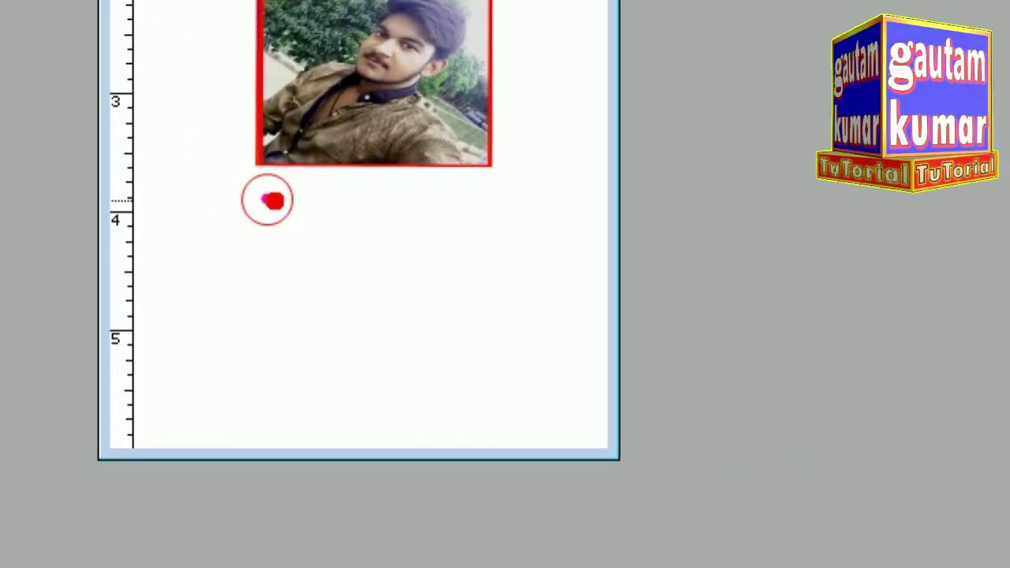
pyautogui.moveTo(268, 201); pyautogui.dragTo(496, 210)
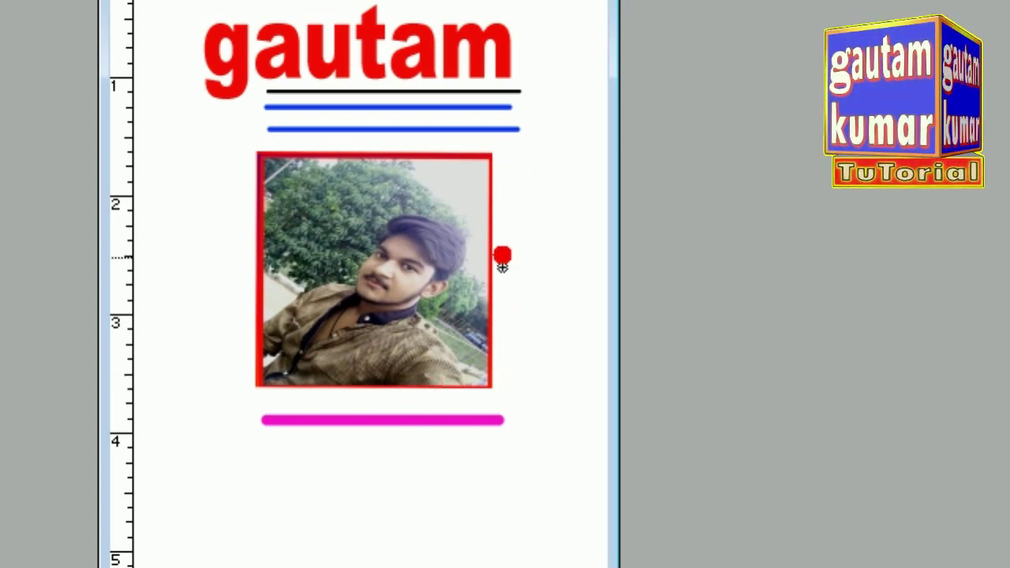
pyautogui.scroll(-1, 384, 407)
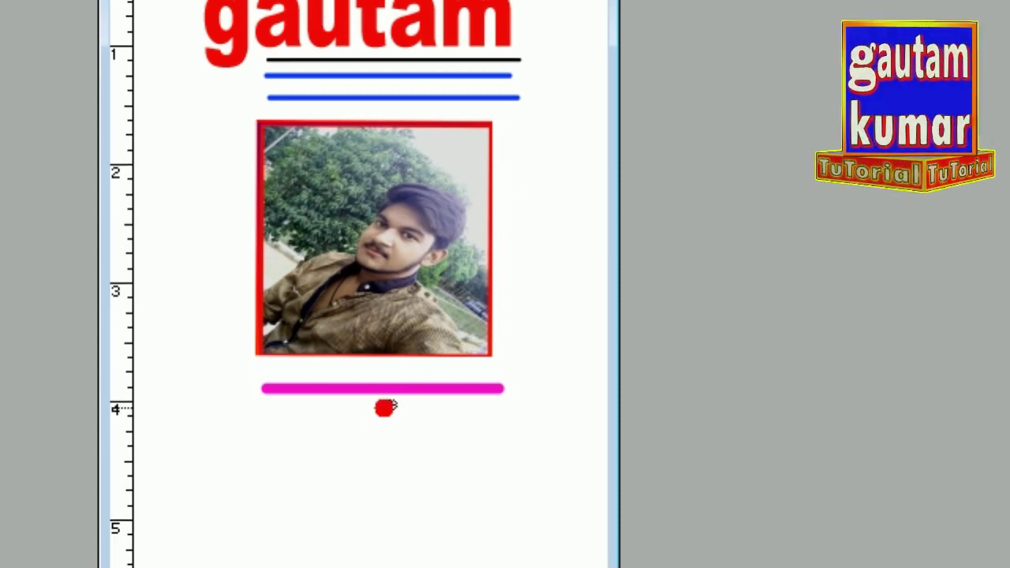
pyautogui.scroll(1, 527, 156)
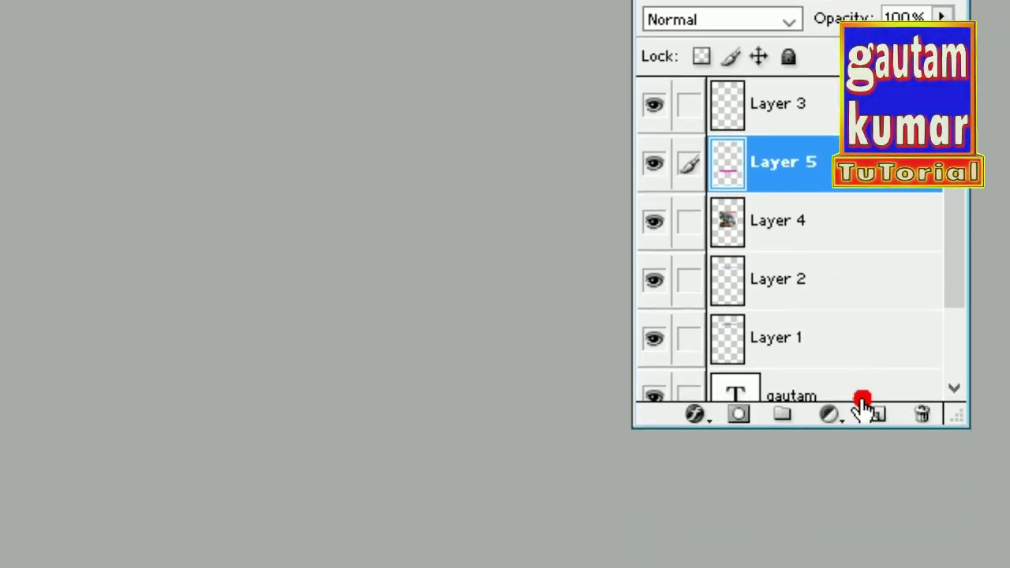
# On a new layer, pencil a thick vertical magenta line along the photo's right side
pyautogui.click(872, 414)
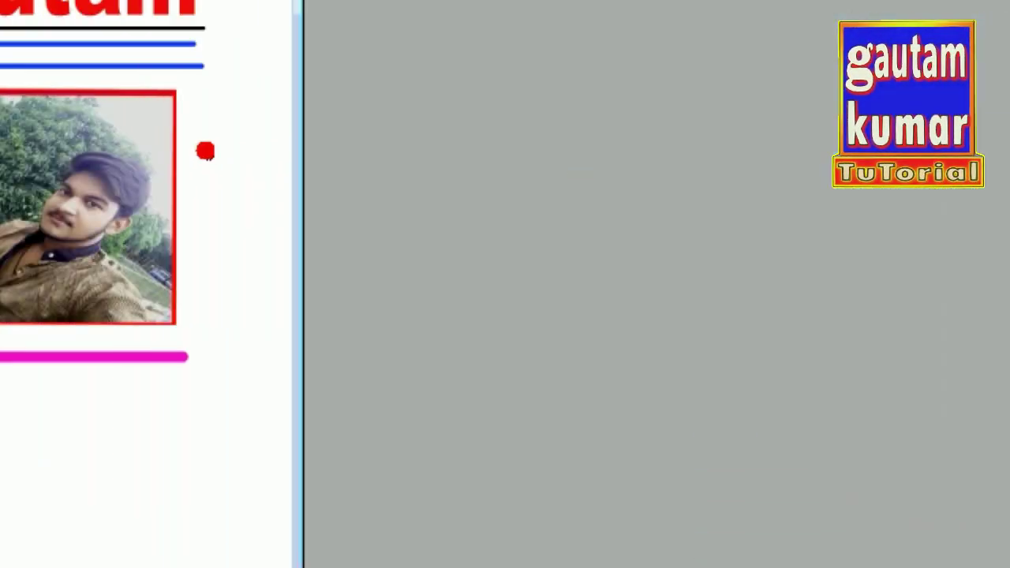
pyautogui.moveTo(257, 157); pyautogui.dragTo(257, 370)
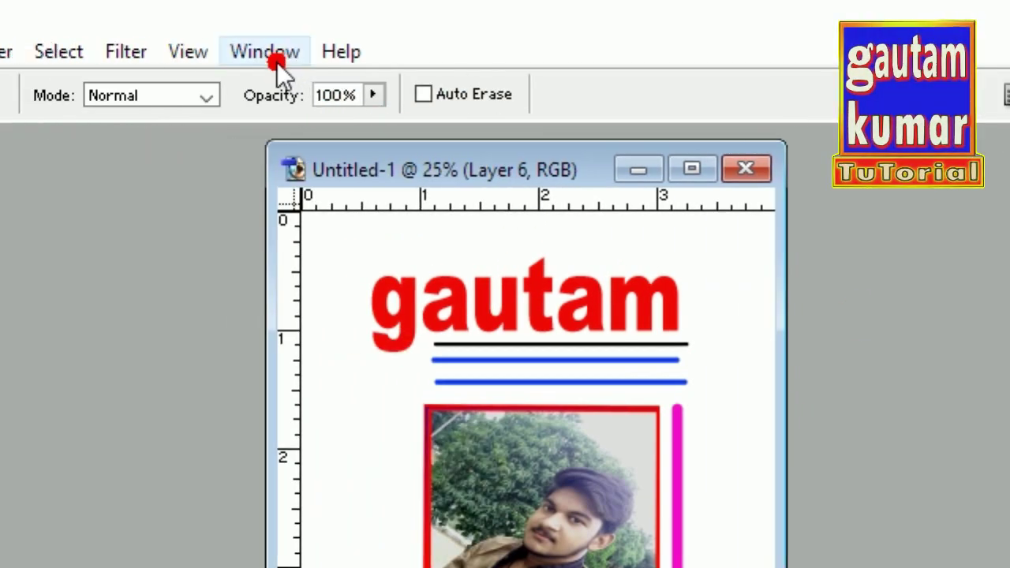
# Show the Layers panel from the Window menu and add empty Layer 7
pyautogui.click(175, 53)
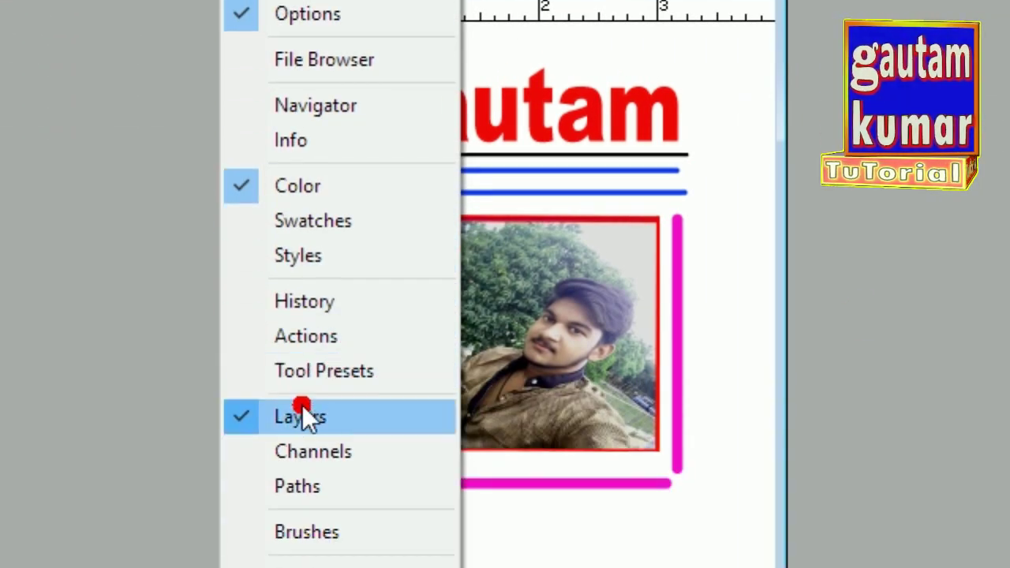
pyautogui.click(294, 541)
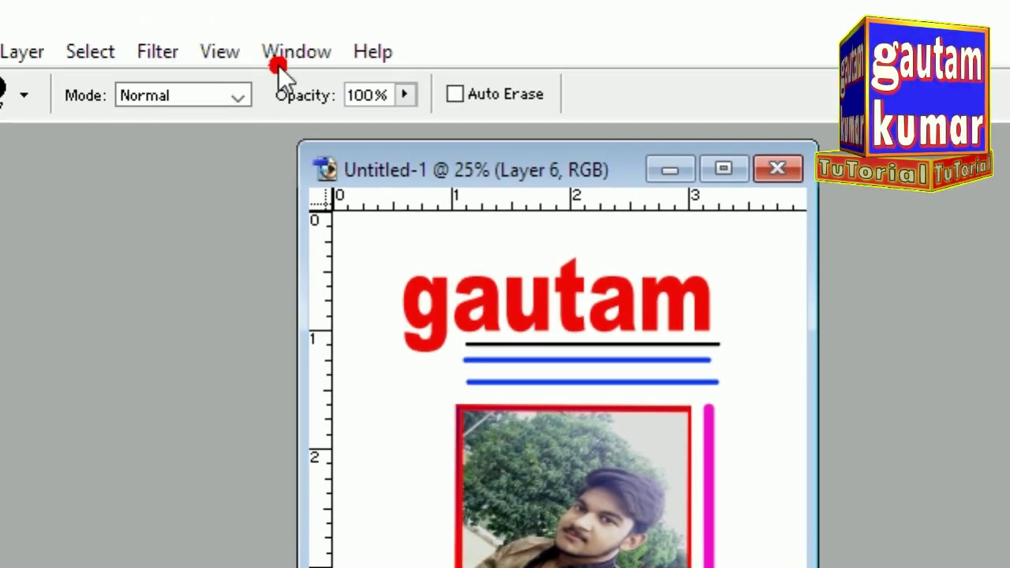
pyautogui.click(284, 60)
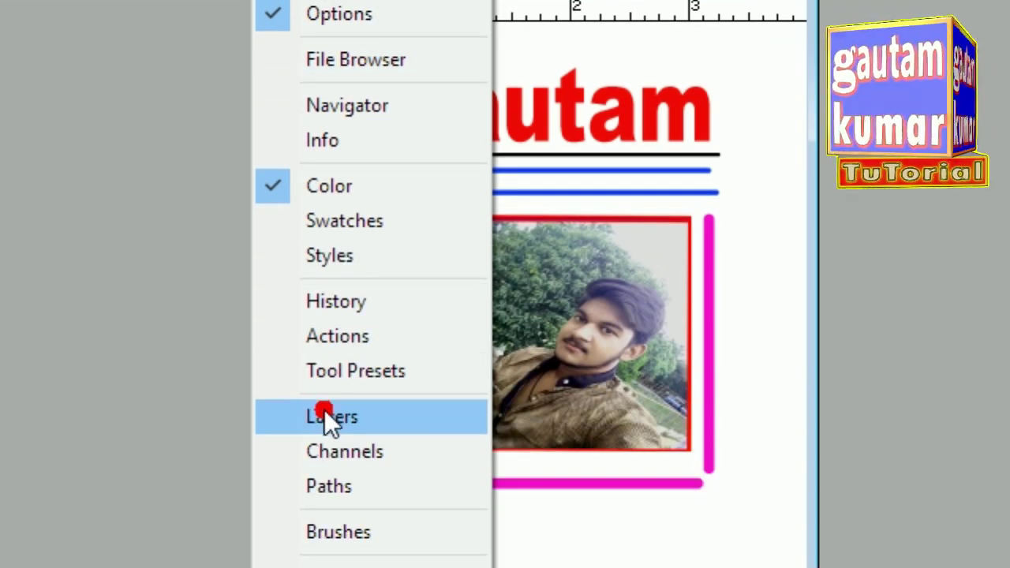
pyautogui.click(324, 412)
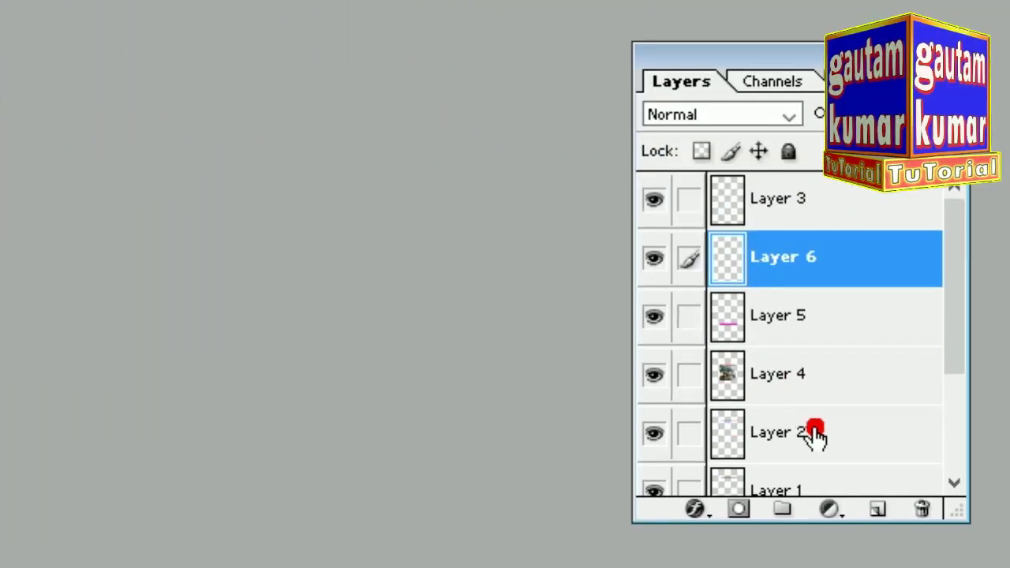
pyautogui.click(880, 420)
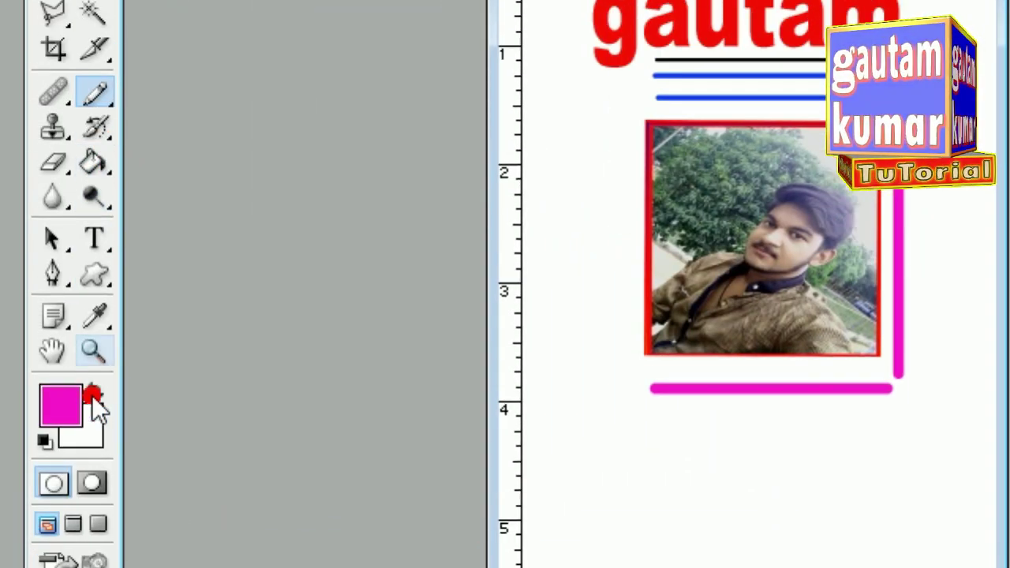
# Set the foreground colour to yellow in the Color Picker
pyautogui.click(64, 401)
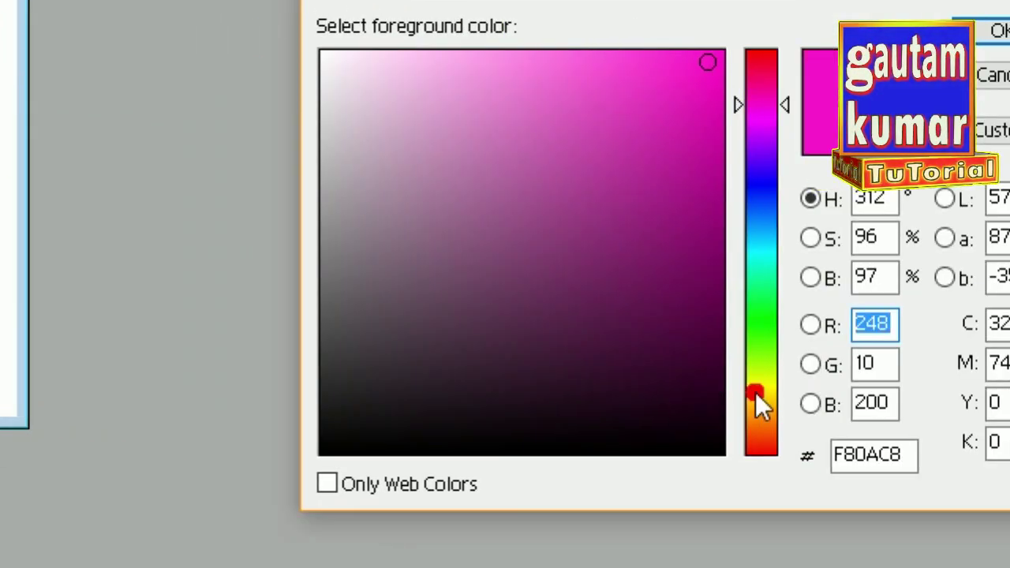
pyautogui.click(760, 394)
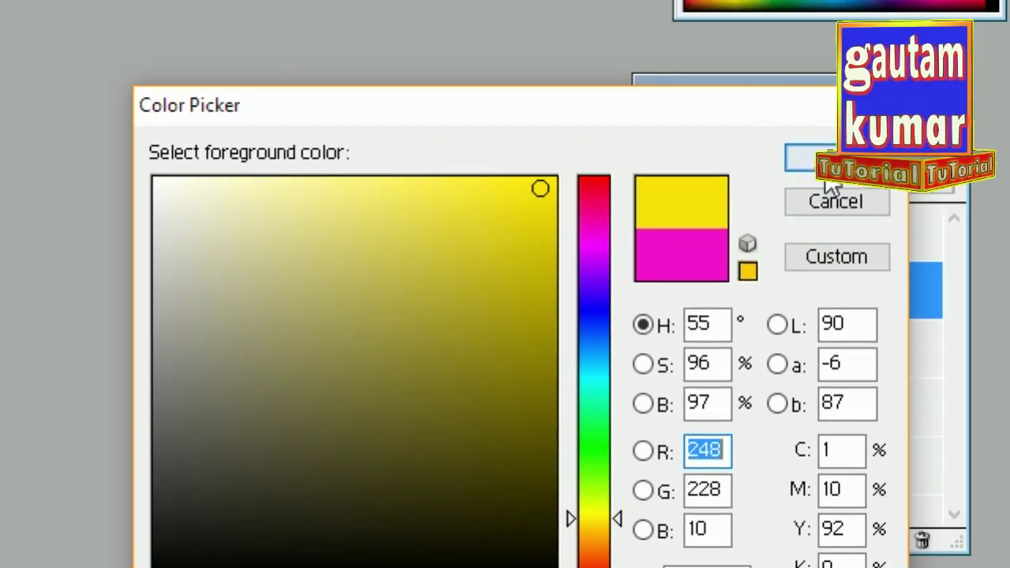
pyautogui.click(820, 161)
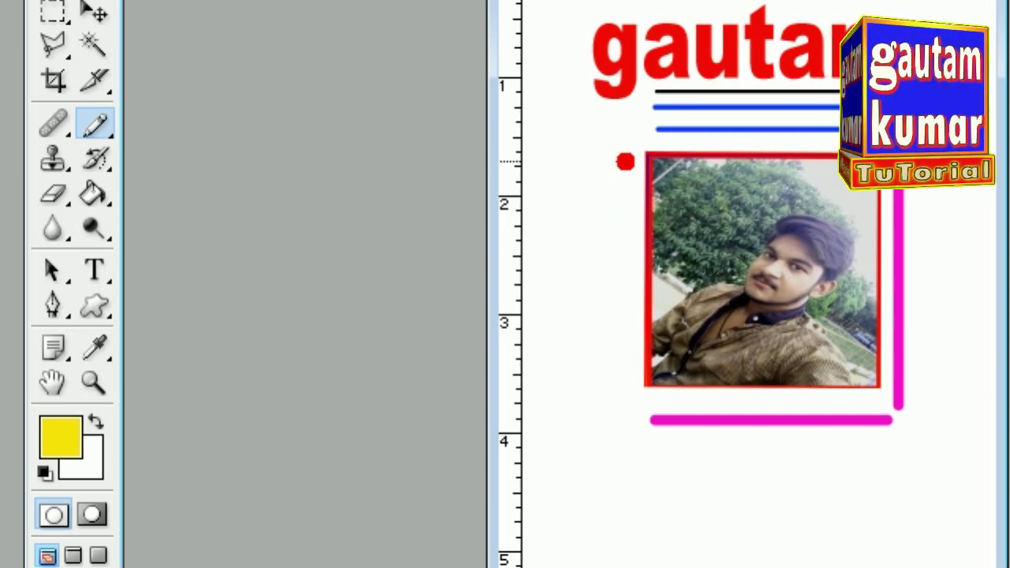
# Pencil a thick yellow vertical line down the portrait's left side on Layer 7
pyautogui.moveTo(625, 161); pyautogui.dragTo(617, 267)
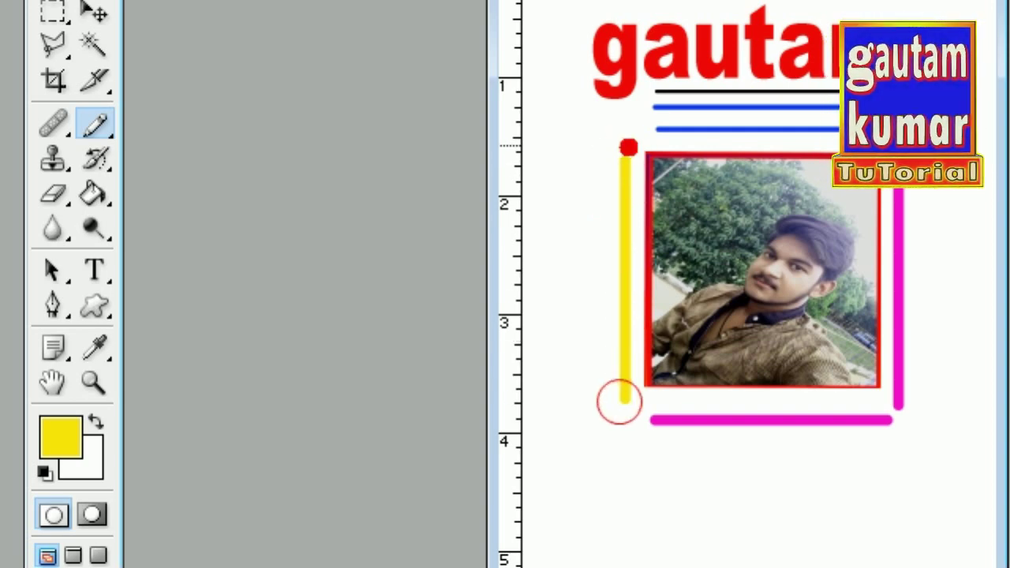
pyautogui.click(638, 379)
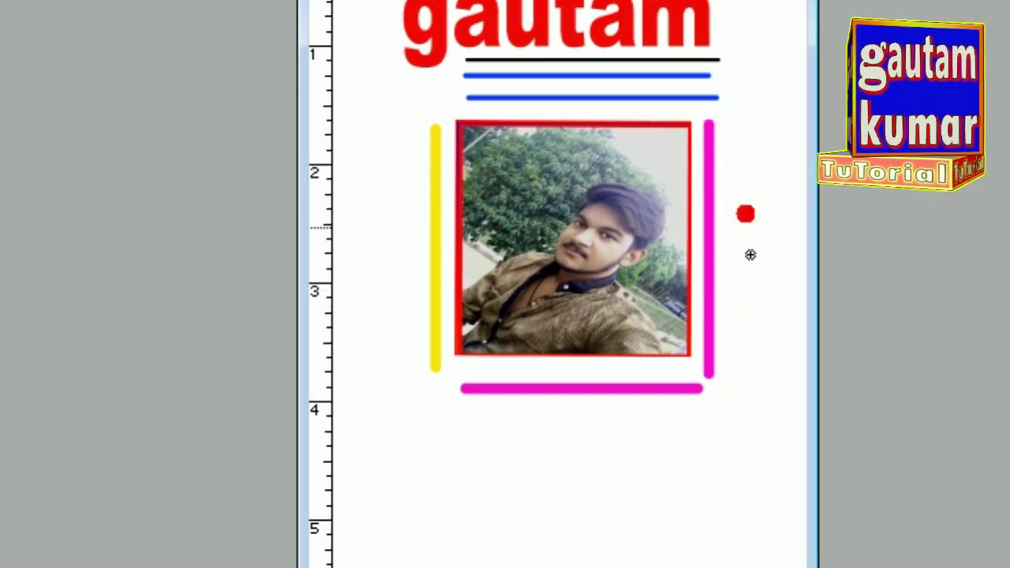
pyautogui.scroll(-1, 699, 340)
pyautogui.click(466, 397)
pyautogui.scroll(2, 505, 163)
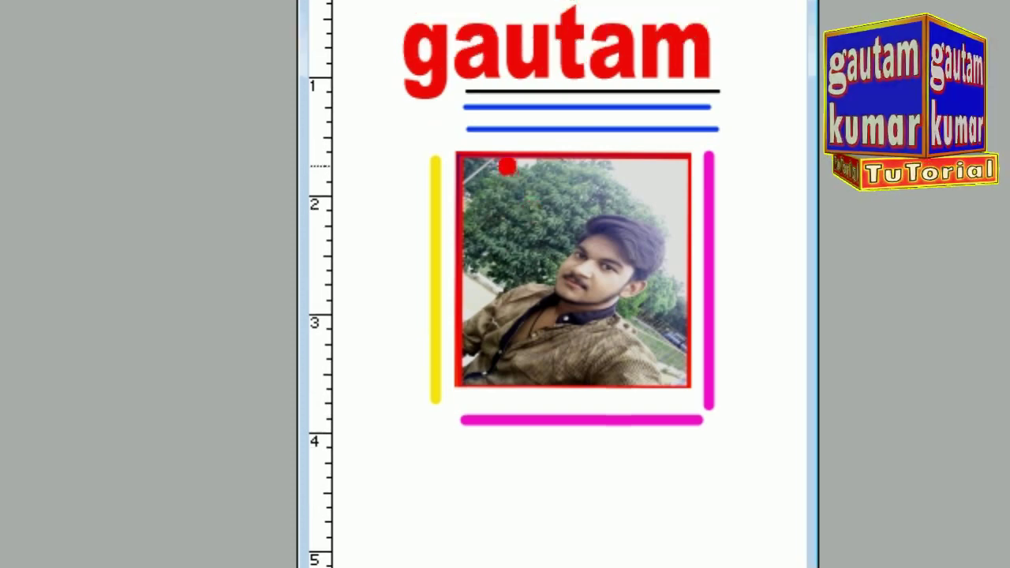
pyautogui.scroll(1, 486, 140)
pyautogui.scroll(1, 610, 168)
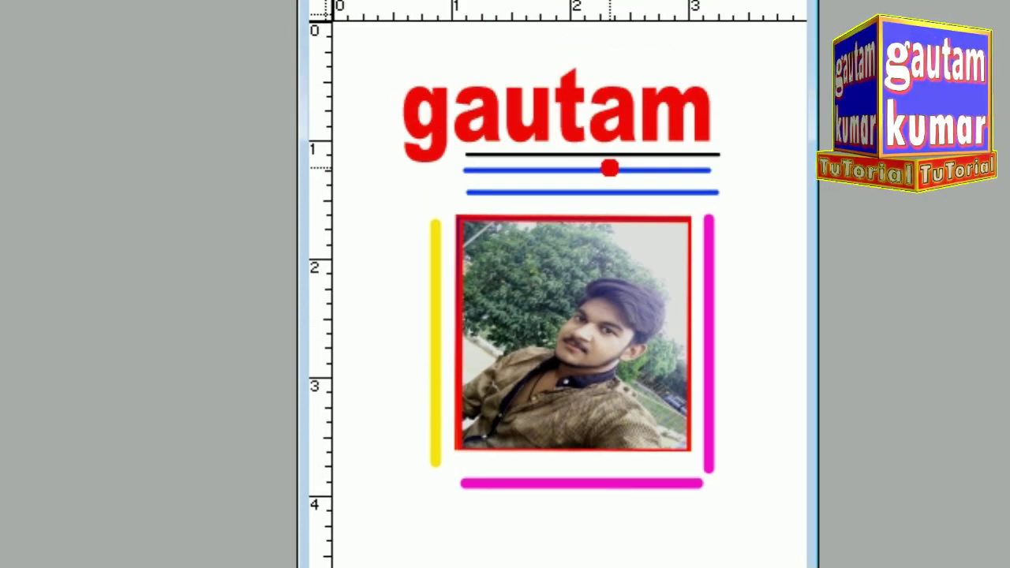
pyautogui.scroll(-3, 491, 408)
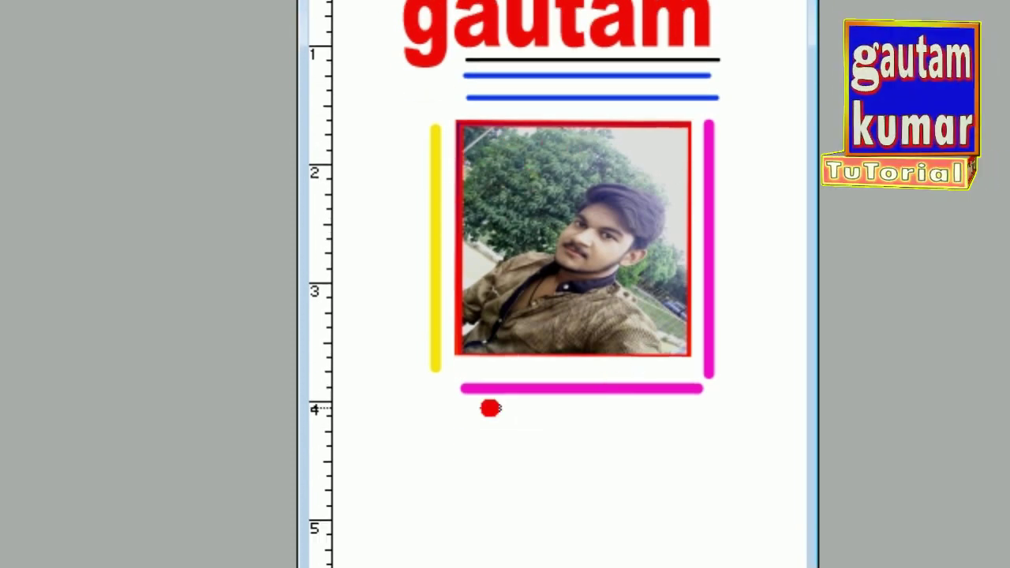
pyautogui.scroll(-1, 399, 419)
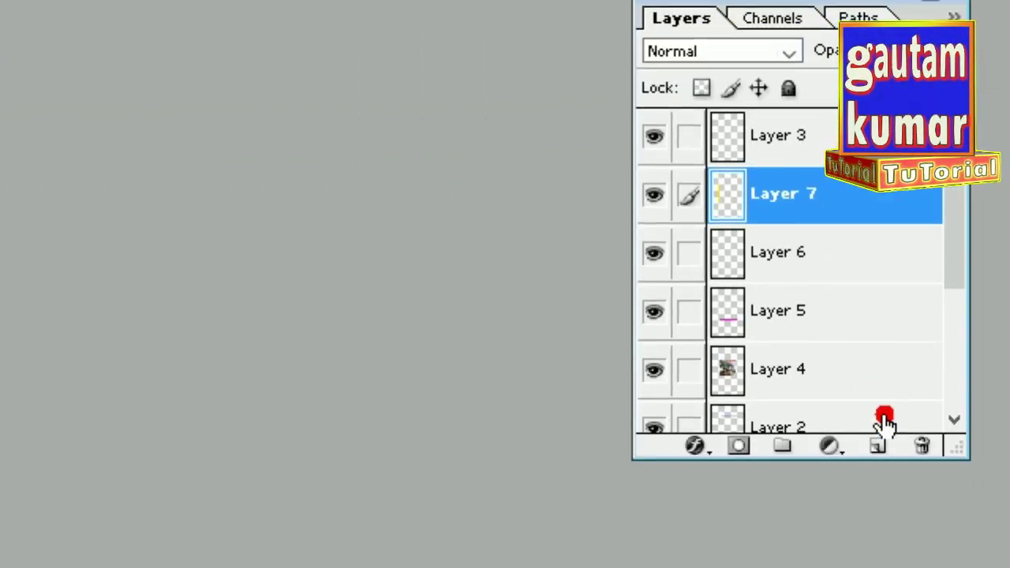
# On new layers, paint yellow lines below the magenta bar and above the gautam title, discarding the extra layer
pyautogui.click(881, 415)
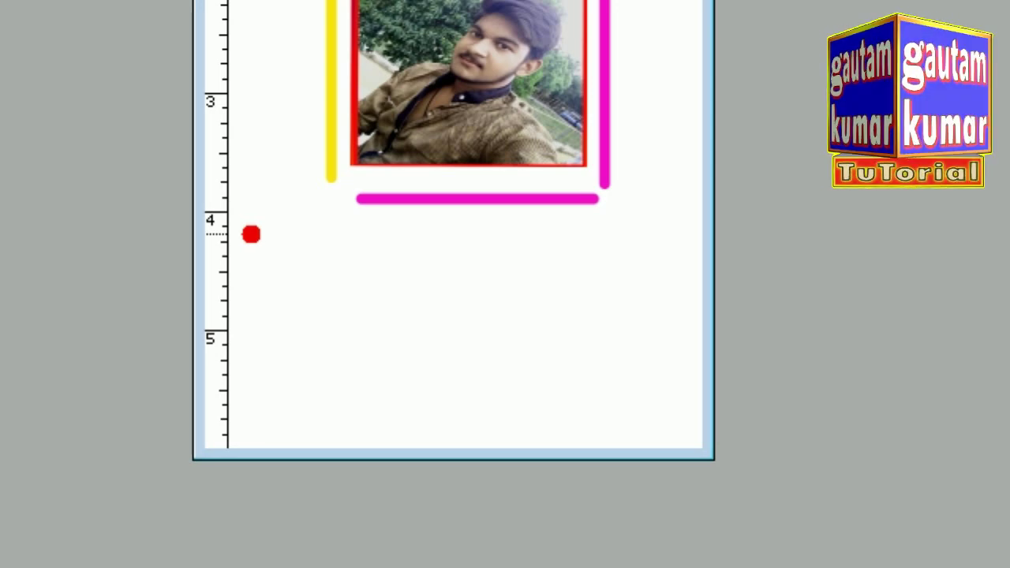
pyautogui.moveTo(278, 235); pyautogui.dragTo(549, 251)
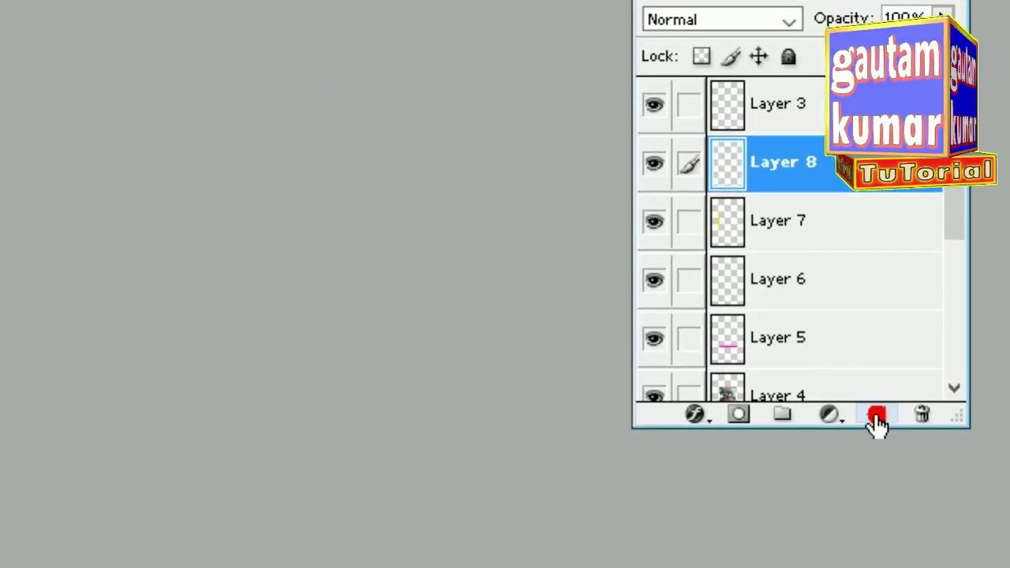
pyautogui.click(878, 445)
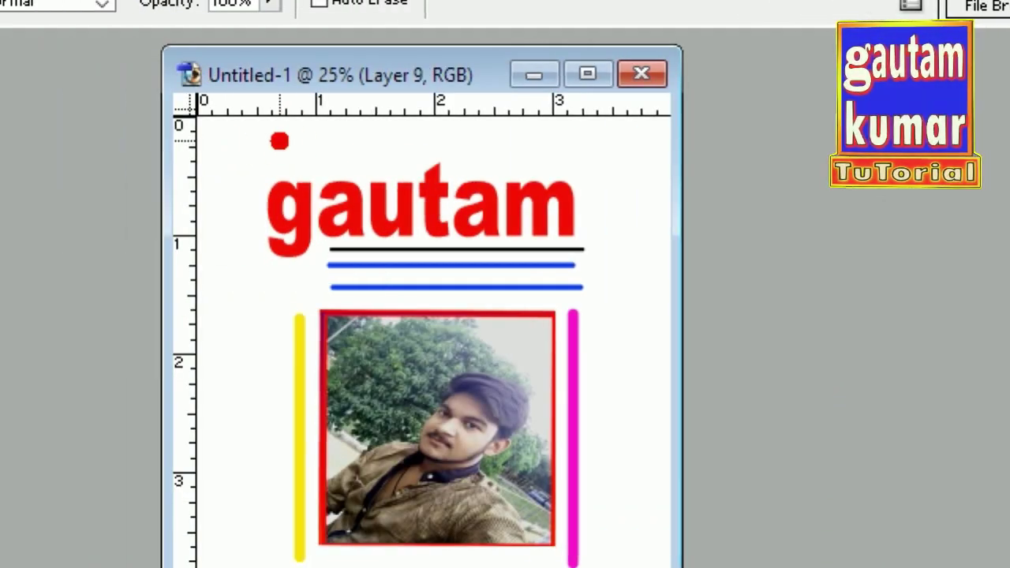
pyautogui.moveTo(280, 141); pyautogui.dragTo(597, 150)
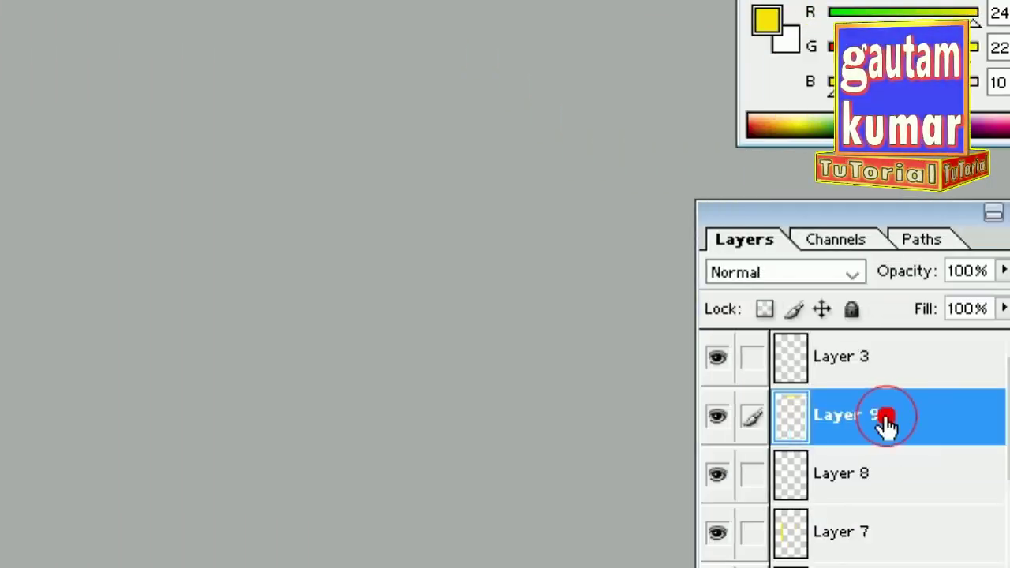
pyautogui.moveTo(943, 408)
pyautogui.mouseDown()
pyautogui.moveTo(922, 417)
pyautogui.moveTo(863, 243)
pyautogui.moveTo(921, 414)
pyautogui.mouseUp()
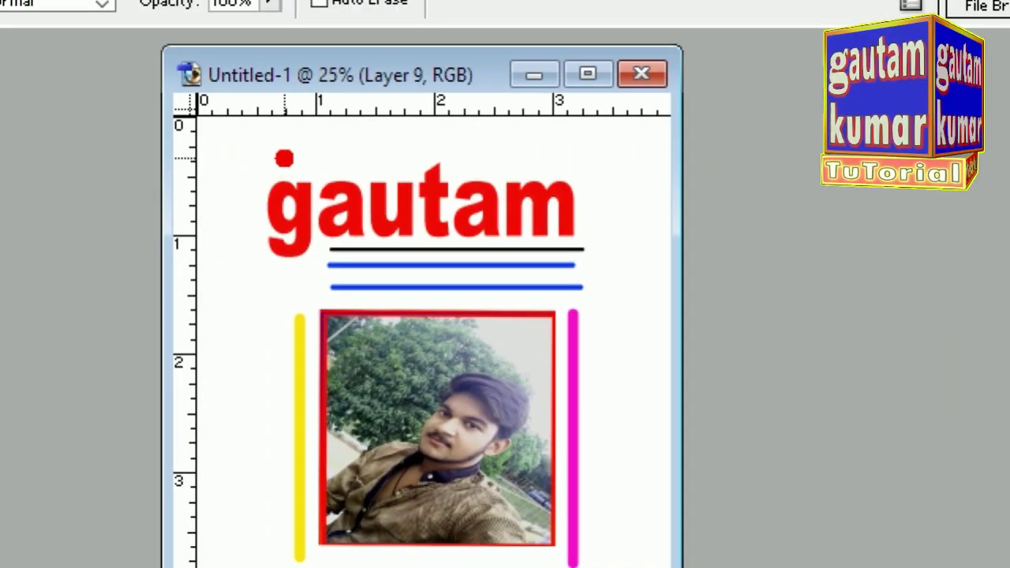
pyautogui.moveTo(284, 147); pyautogui.dragTo(574, 157)
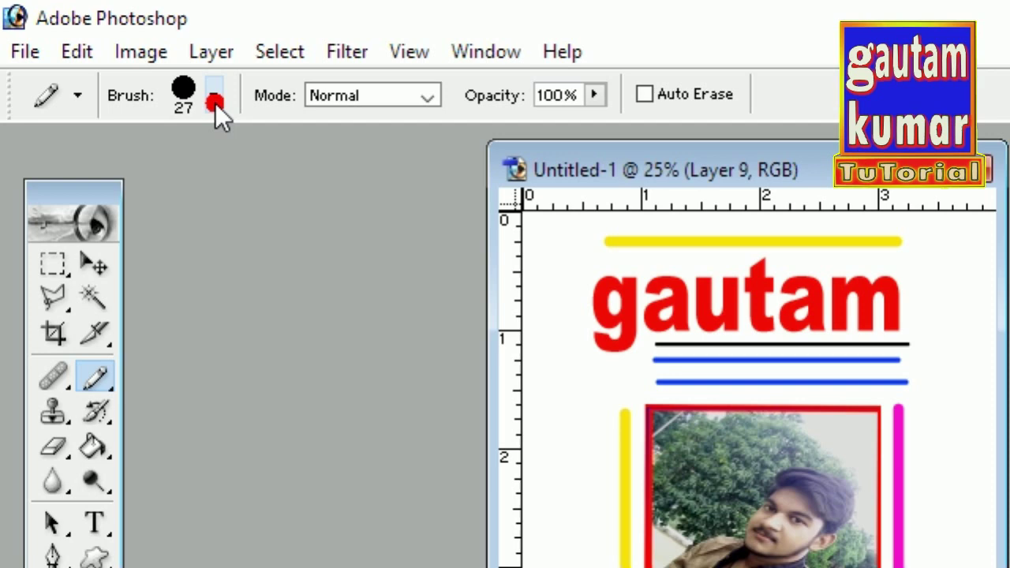
pyautogui.click(214, 102)
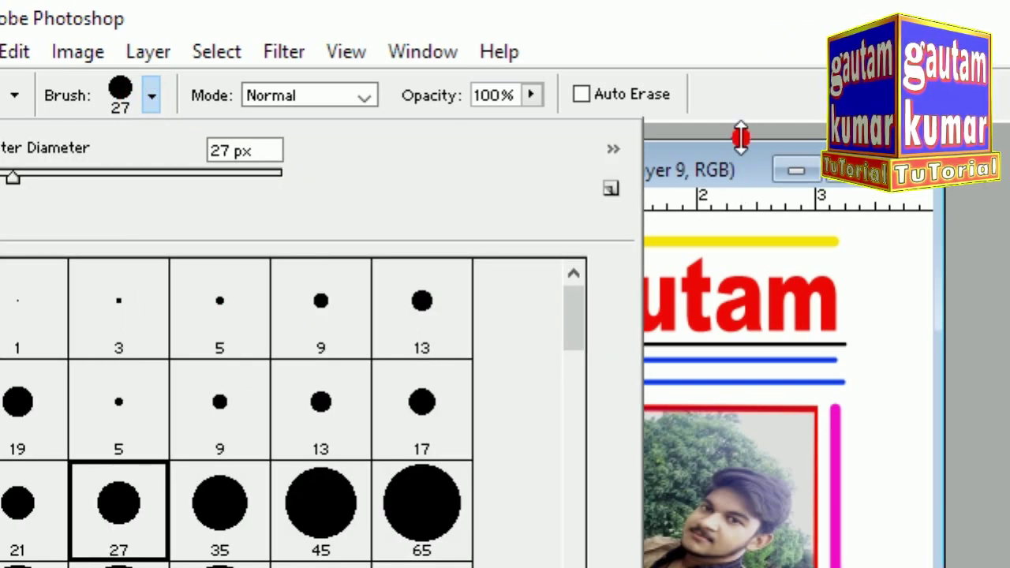
# Dismiss the brush preset picker in the options bar
pyautogui.click(739, 96)
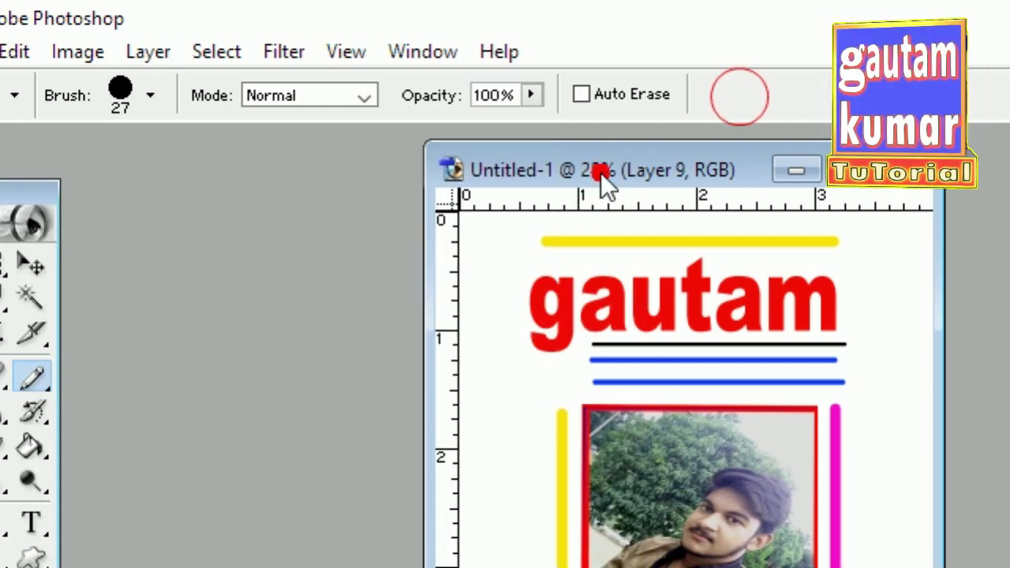